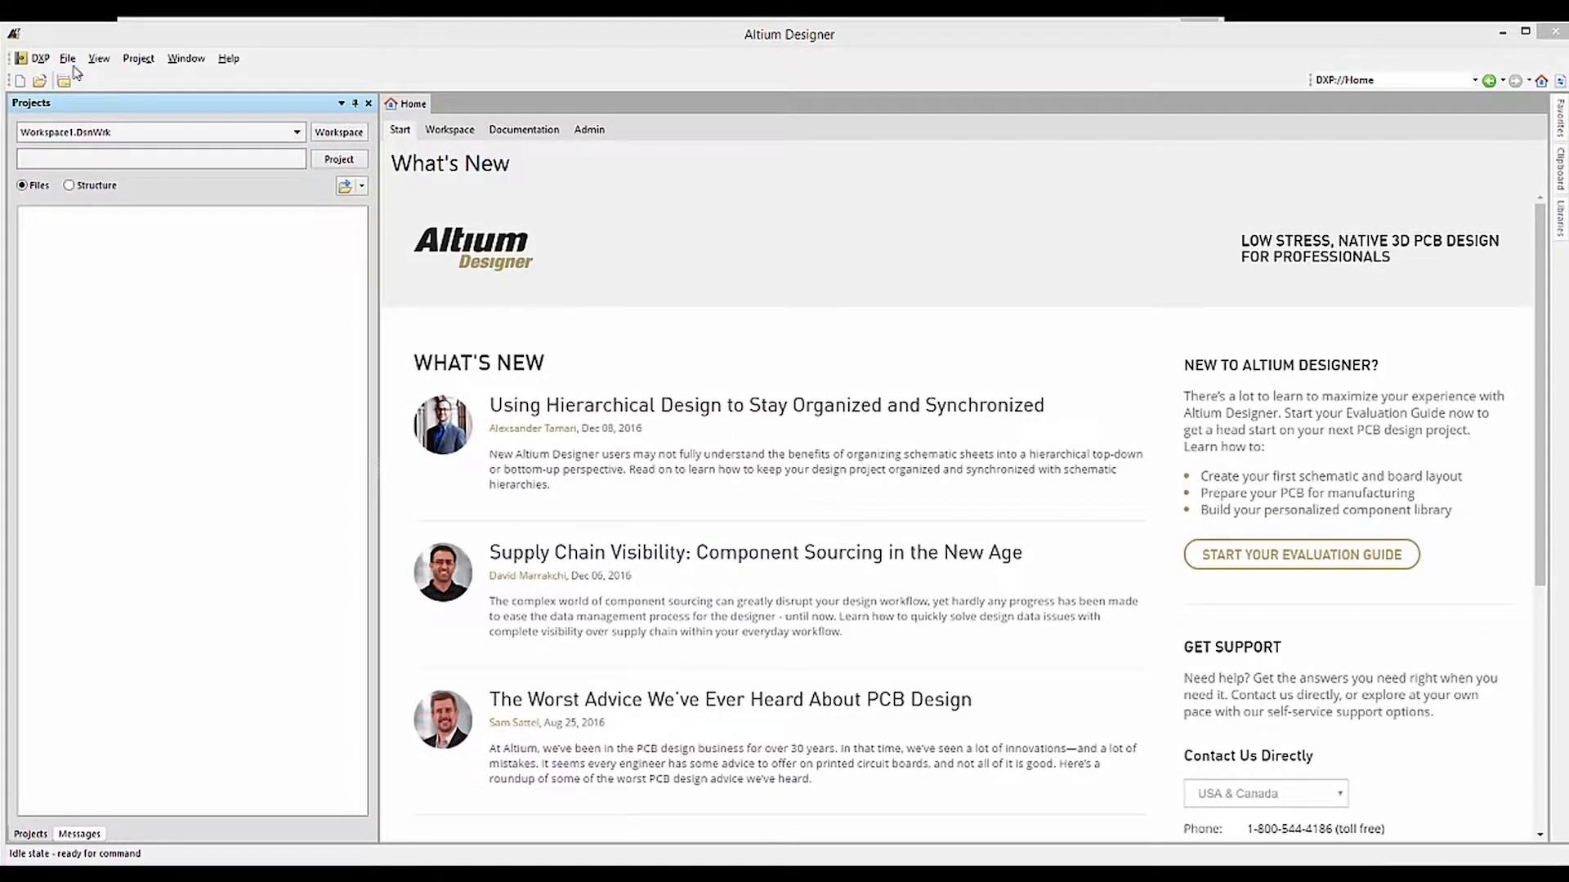
# Create a new blank PCB document, PCB1.PcbDoc, from the File menu.
pyautogui.click(68, 58)
pyautogui.moveTo(97, 81)
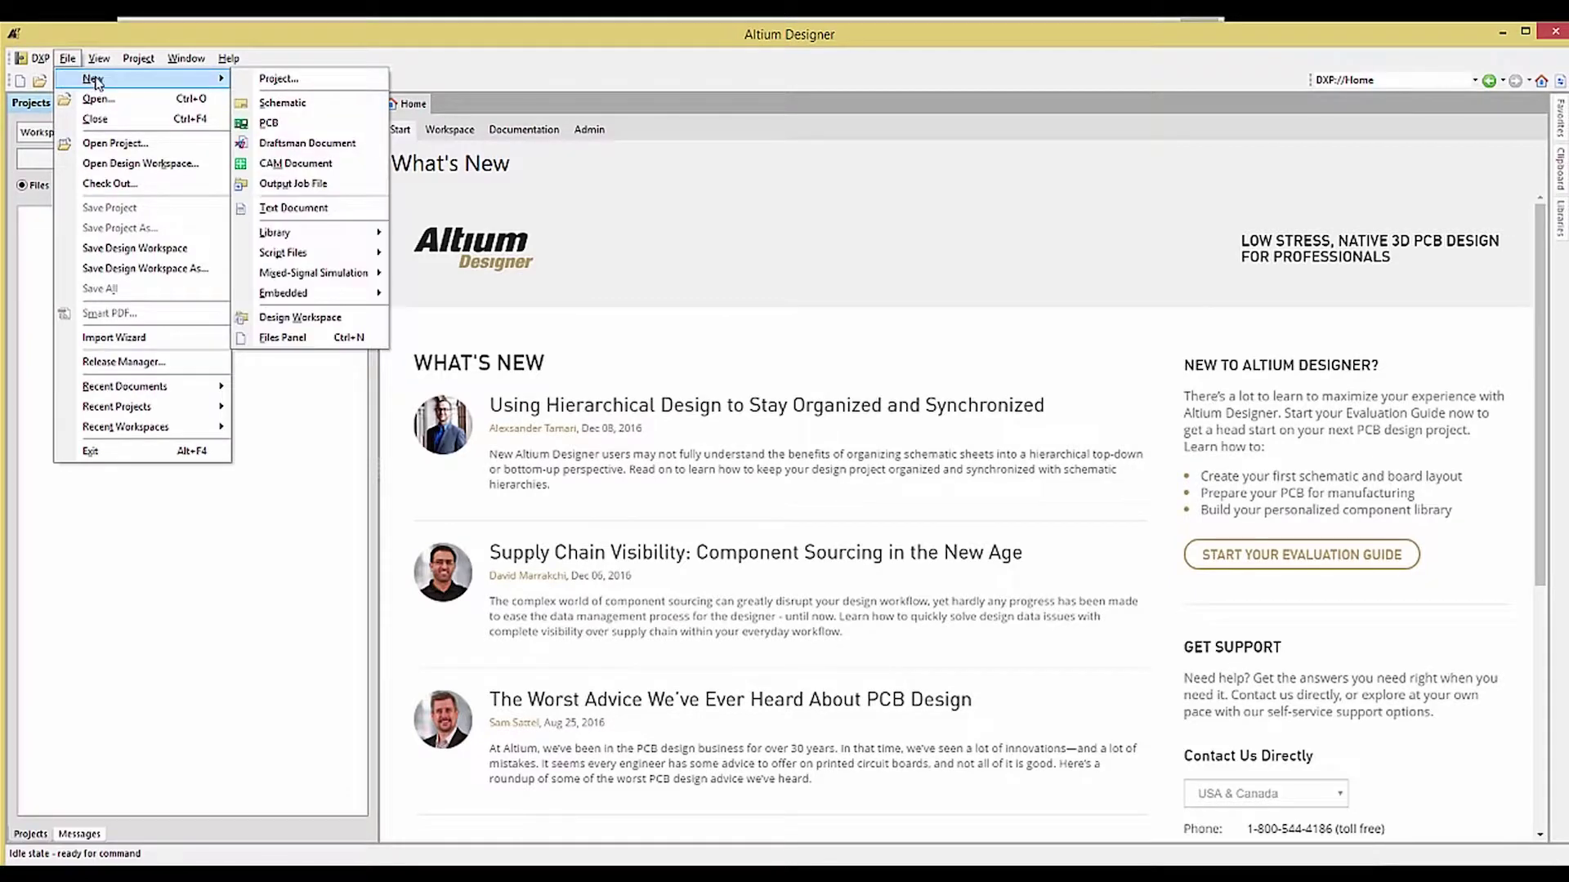
pyautogui.click(268, 124)
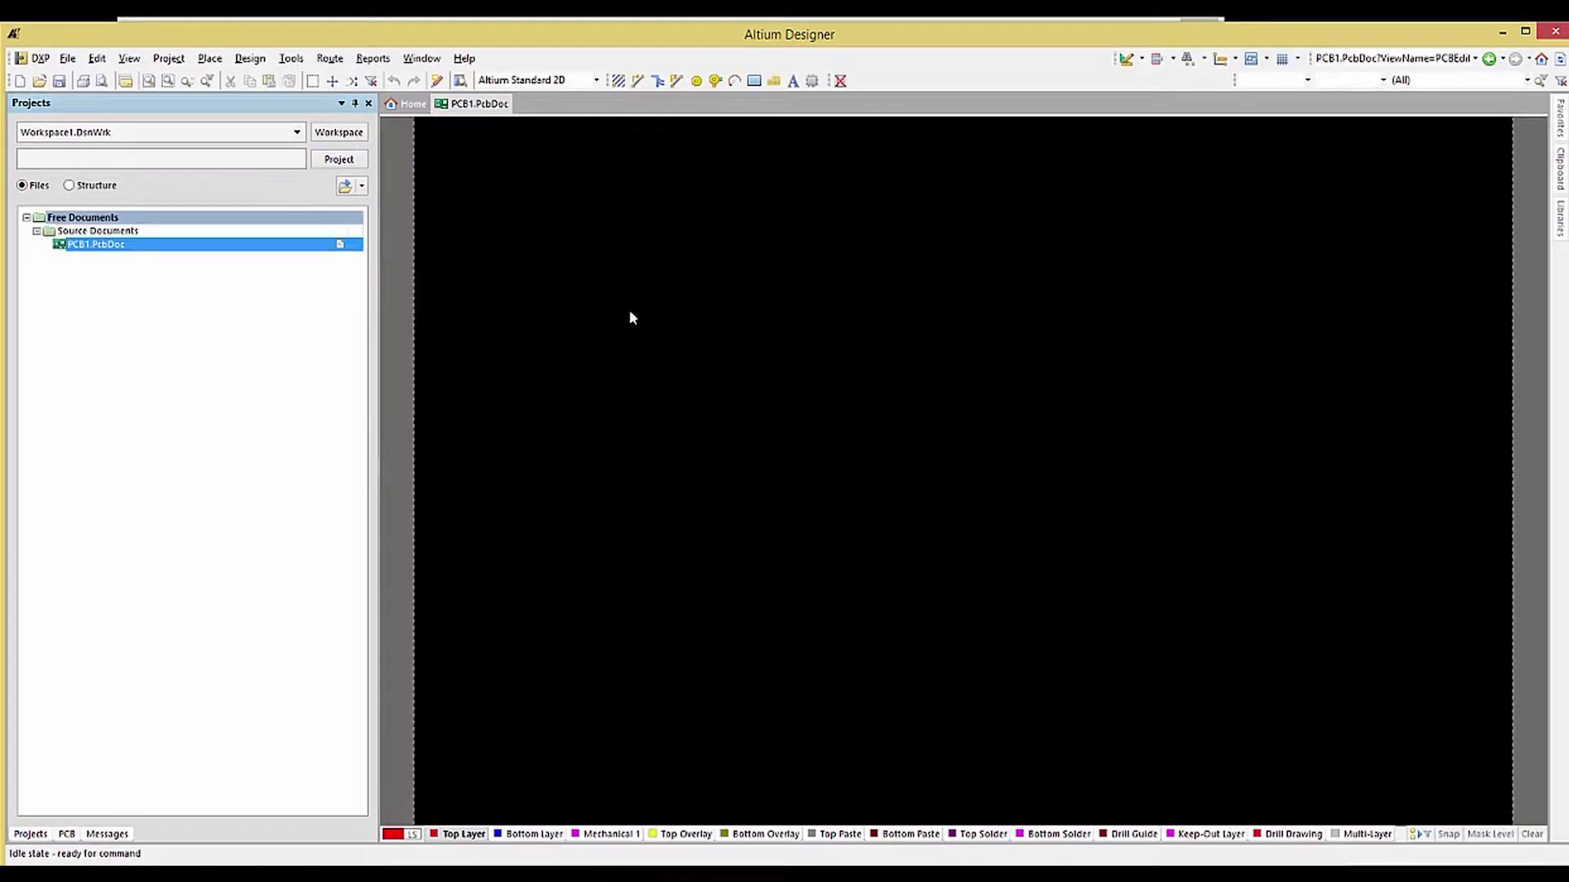
# Open the Layer Stack Manager and switch its measurement unit to Metric (0.41148 mm total).
pyautogui.click(250, 59)
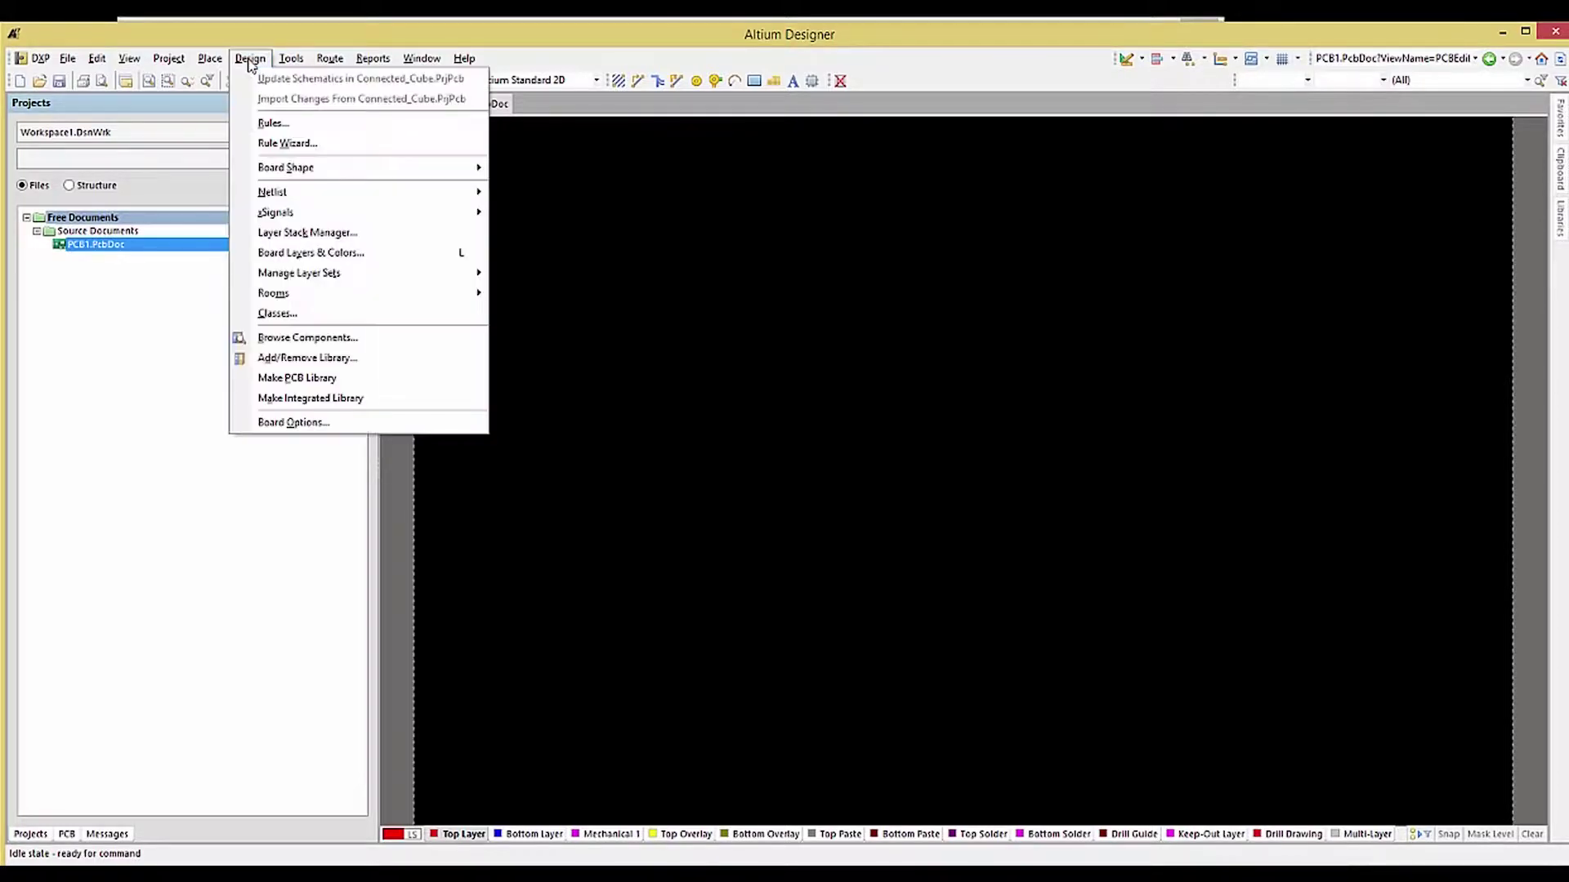
pyautogui.click(296, 233)
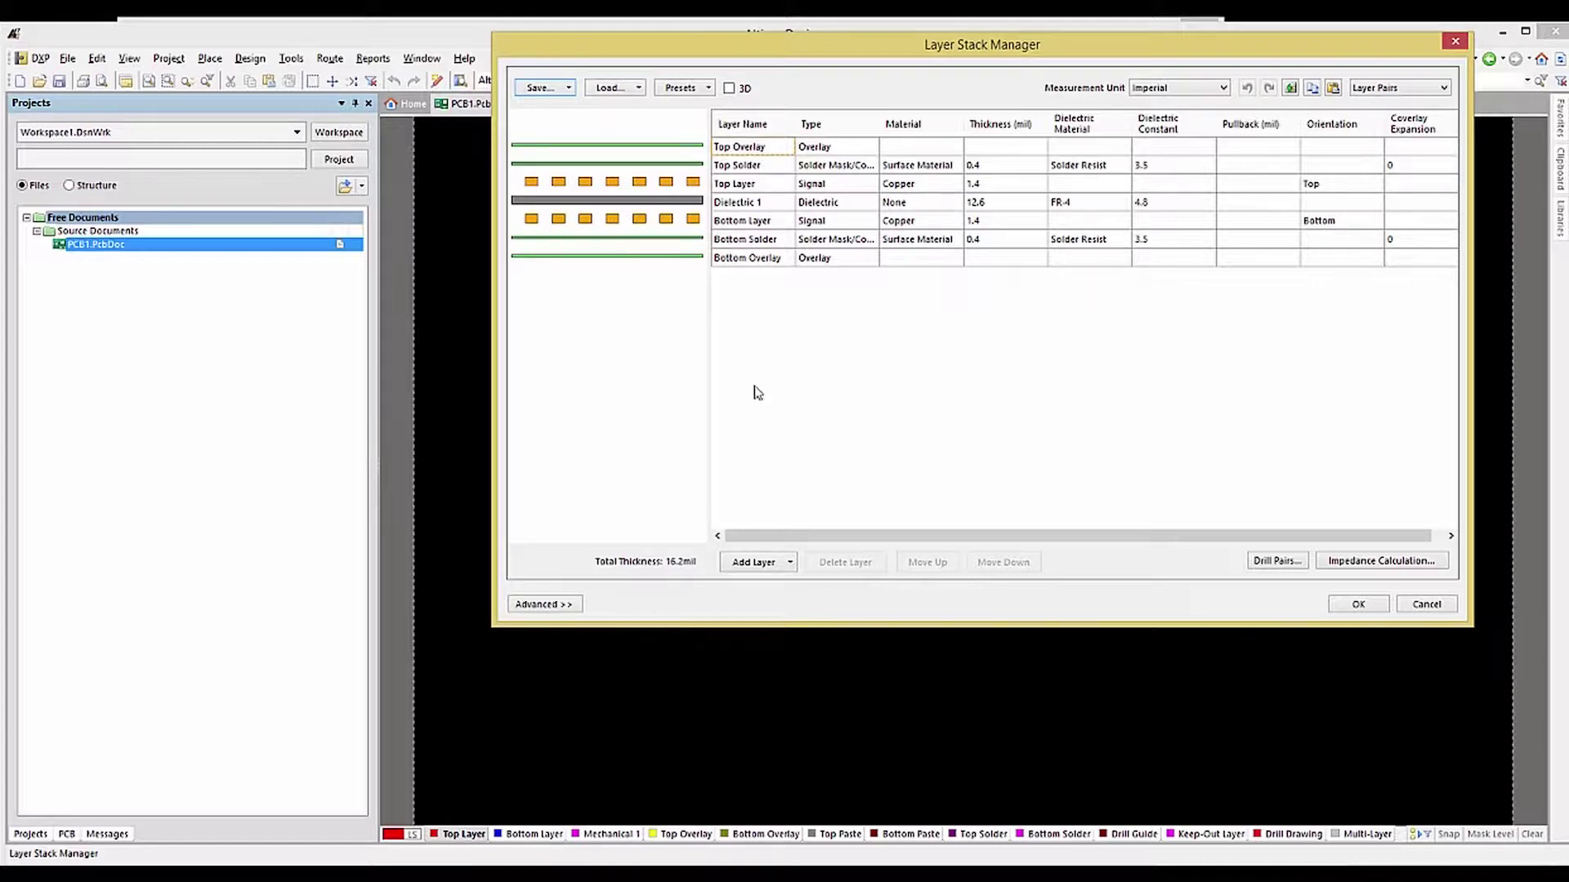
pyautogui.click(1223, 87)
pyautogui.click(1152, 109)
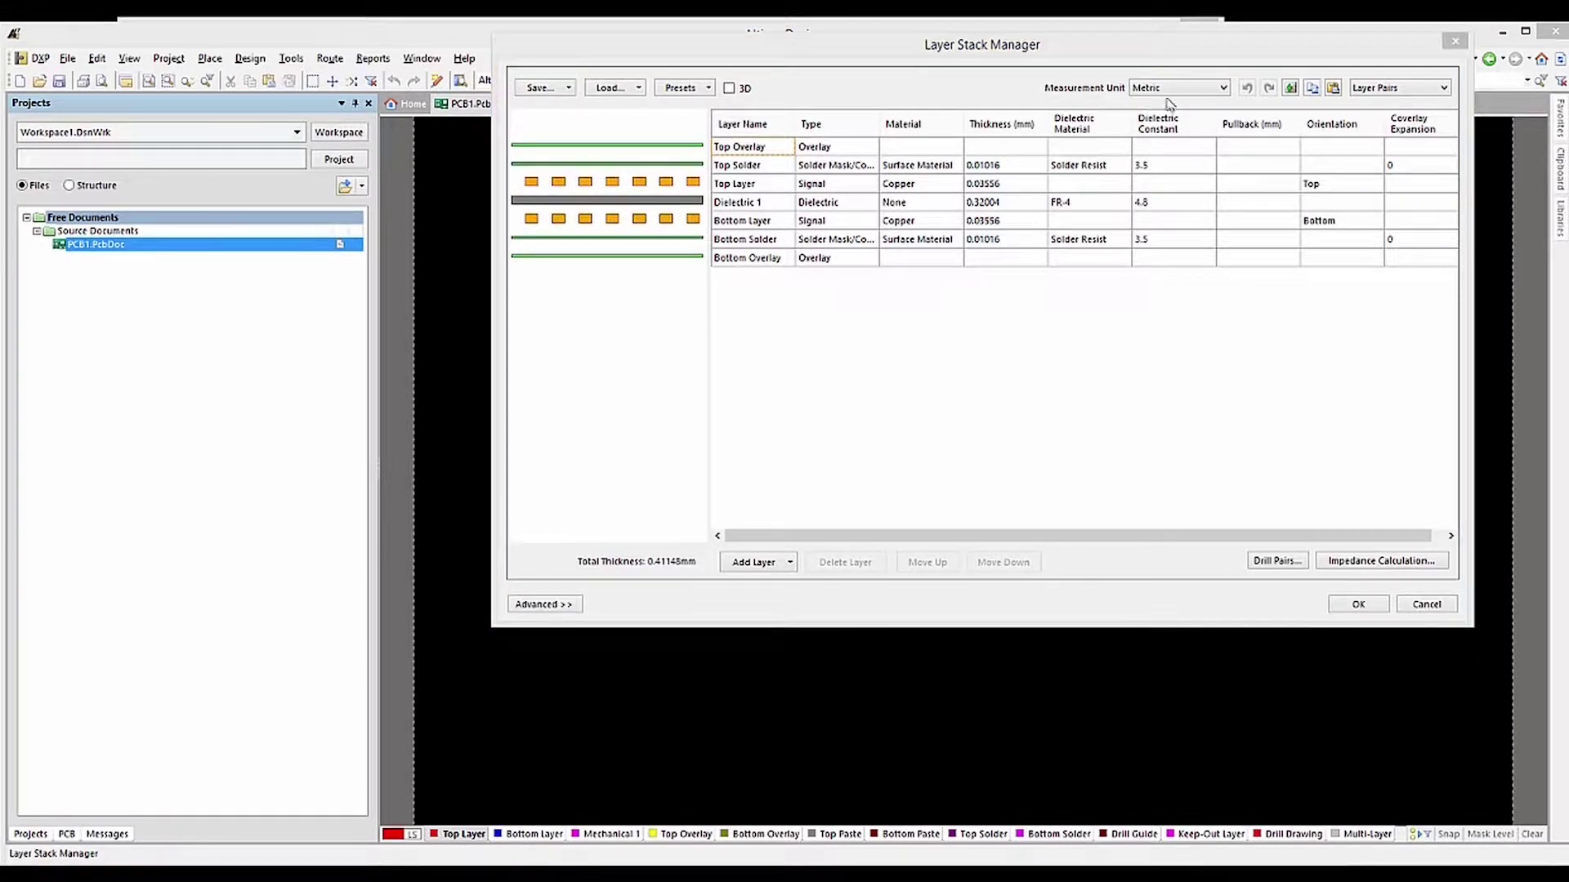
pyautogui.click(708, 88)
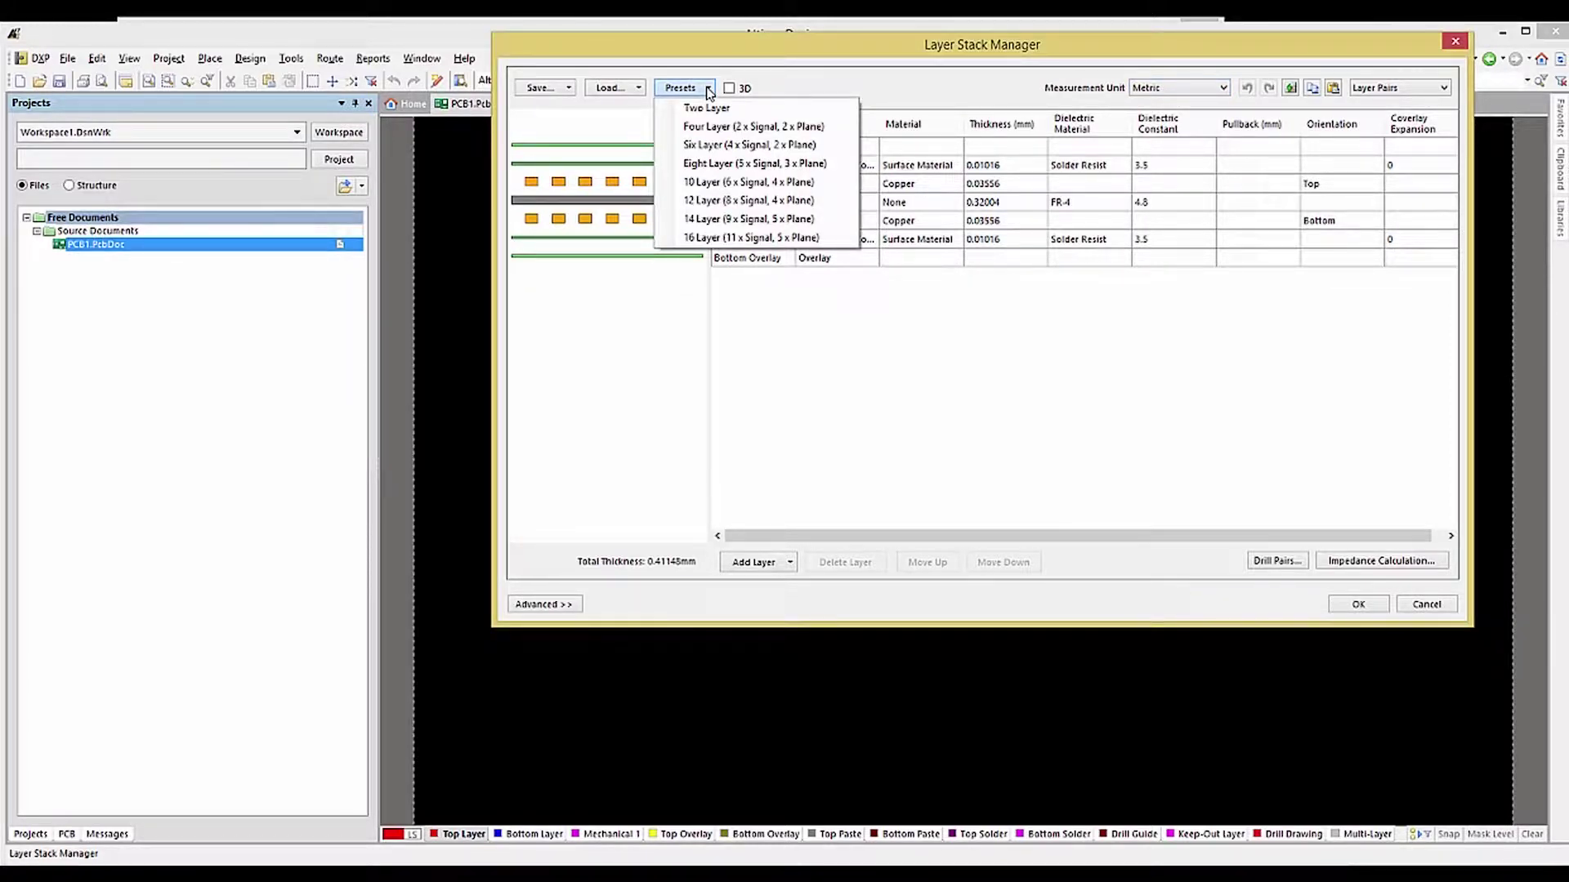
# Load the Four Layer preset and add a signal layer below Ground Plane.
pyautogui.click(754, 127)
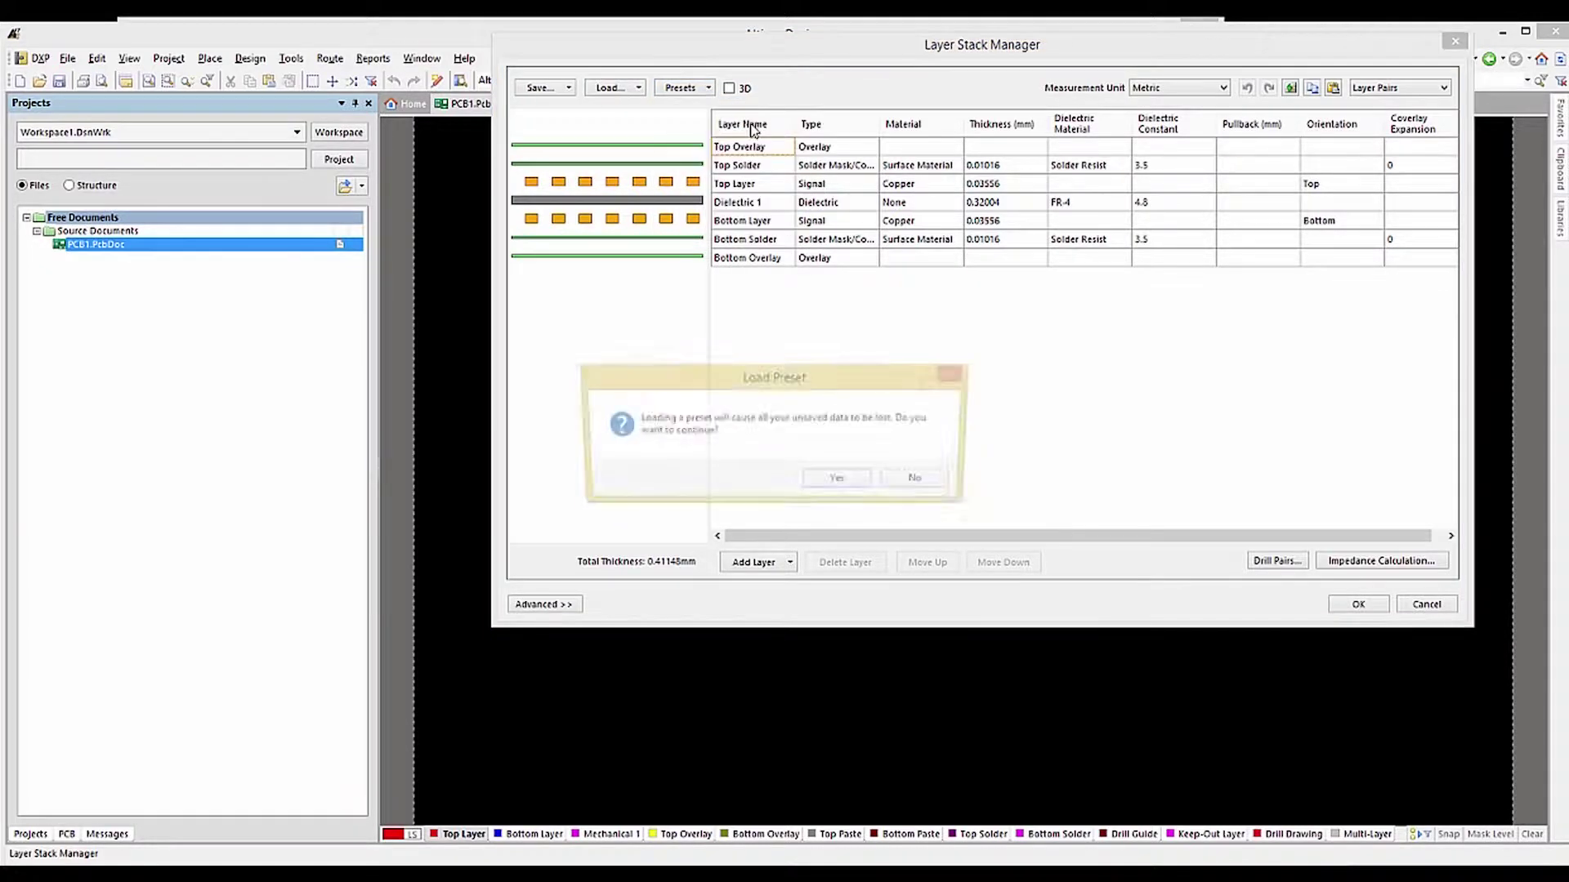
pyautogui.click(848, 482)
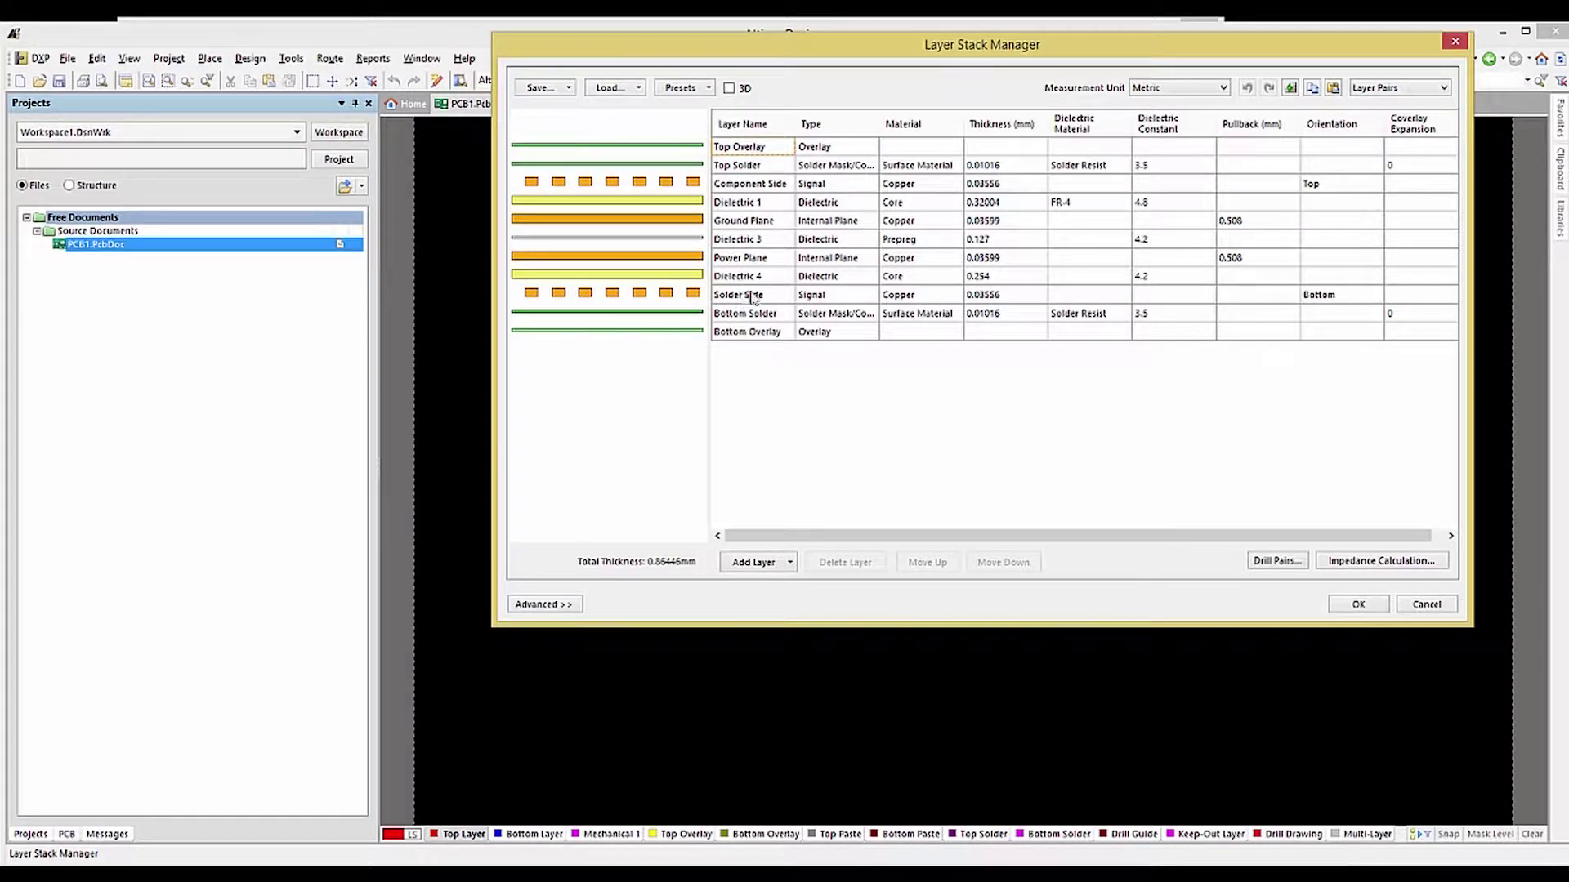
pyautogui.click(680, 221)
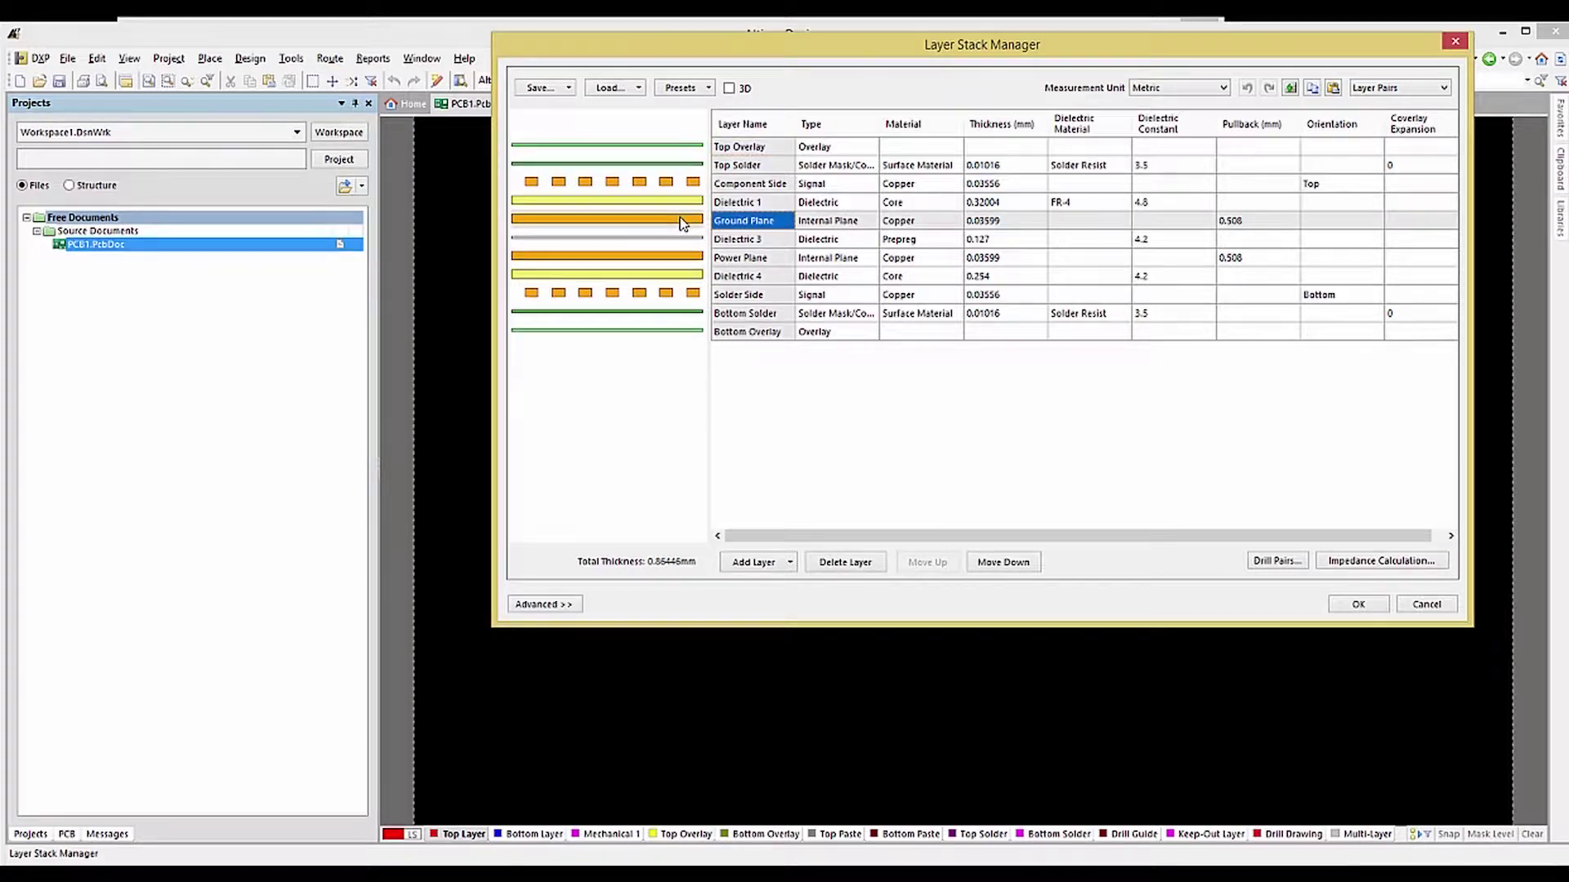
pyautogui.click(792, 564)
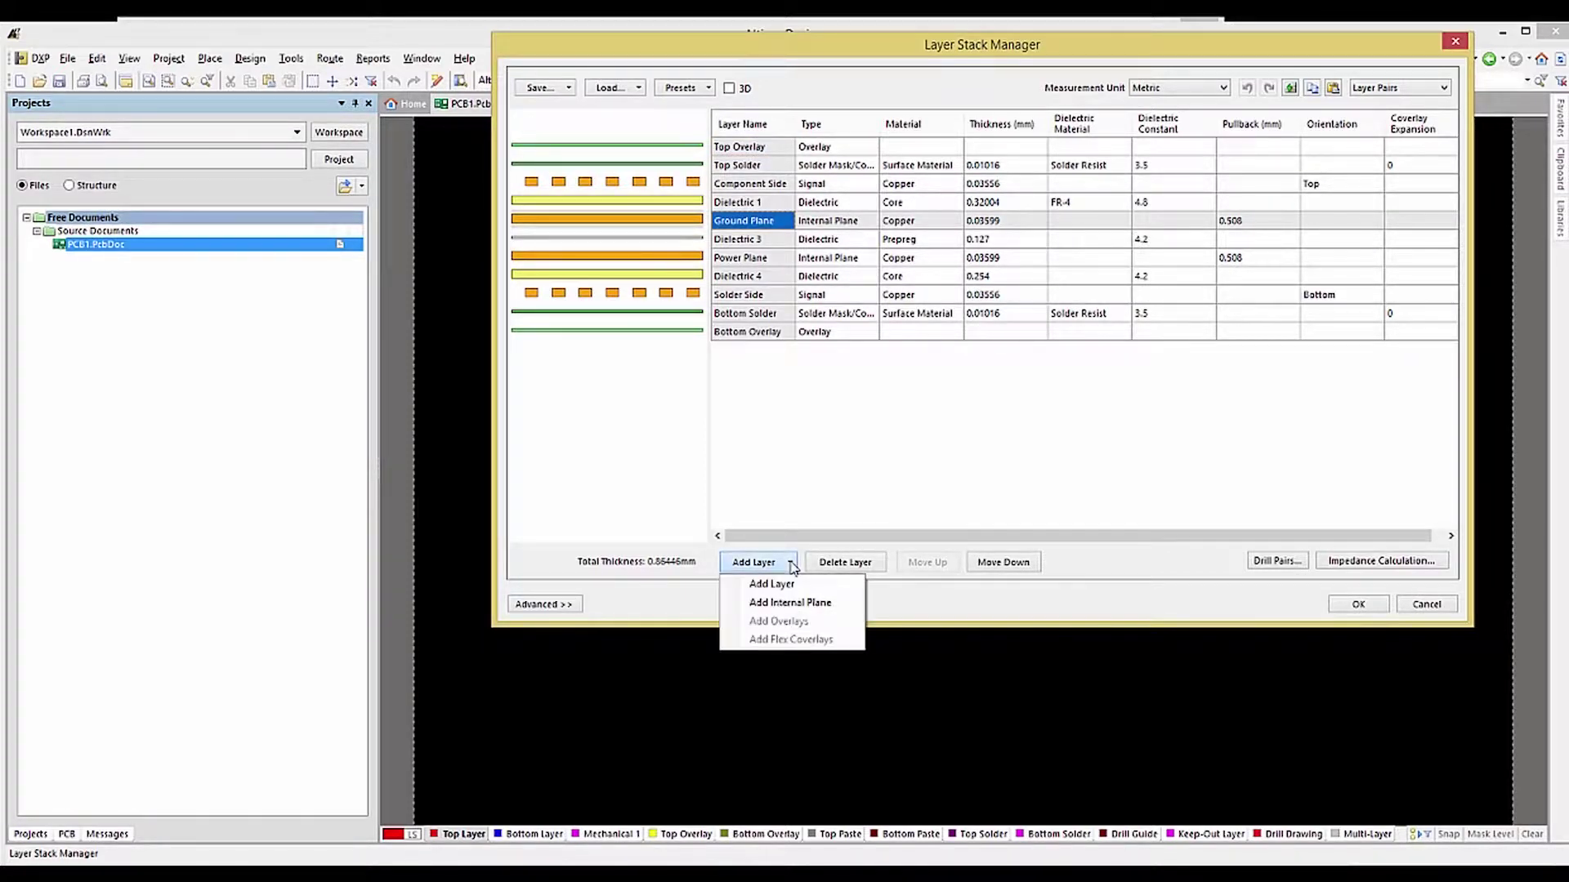
pyautogui.click(783, 585)
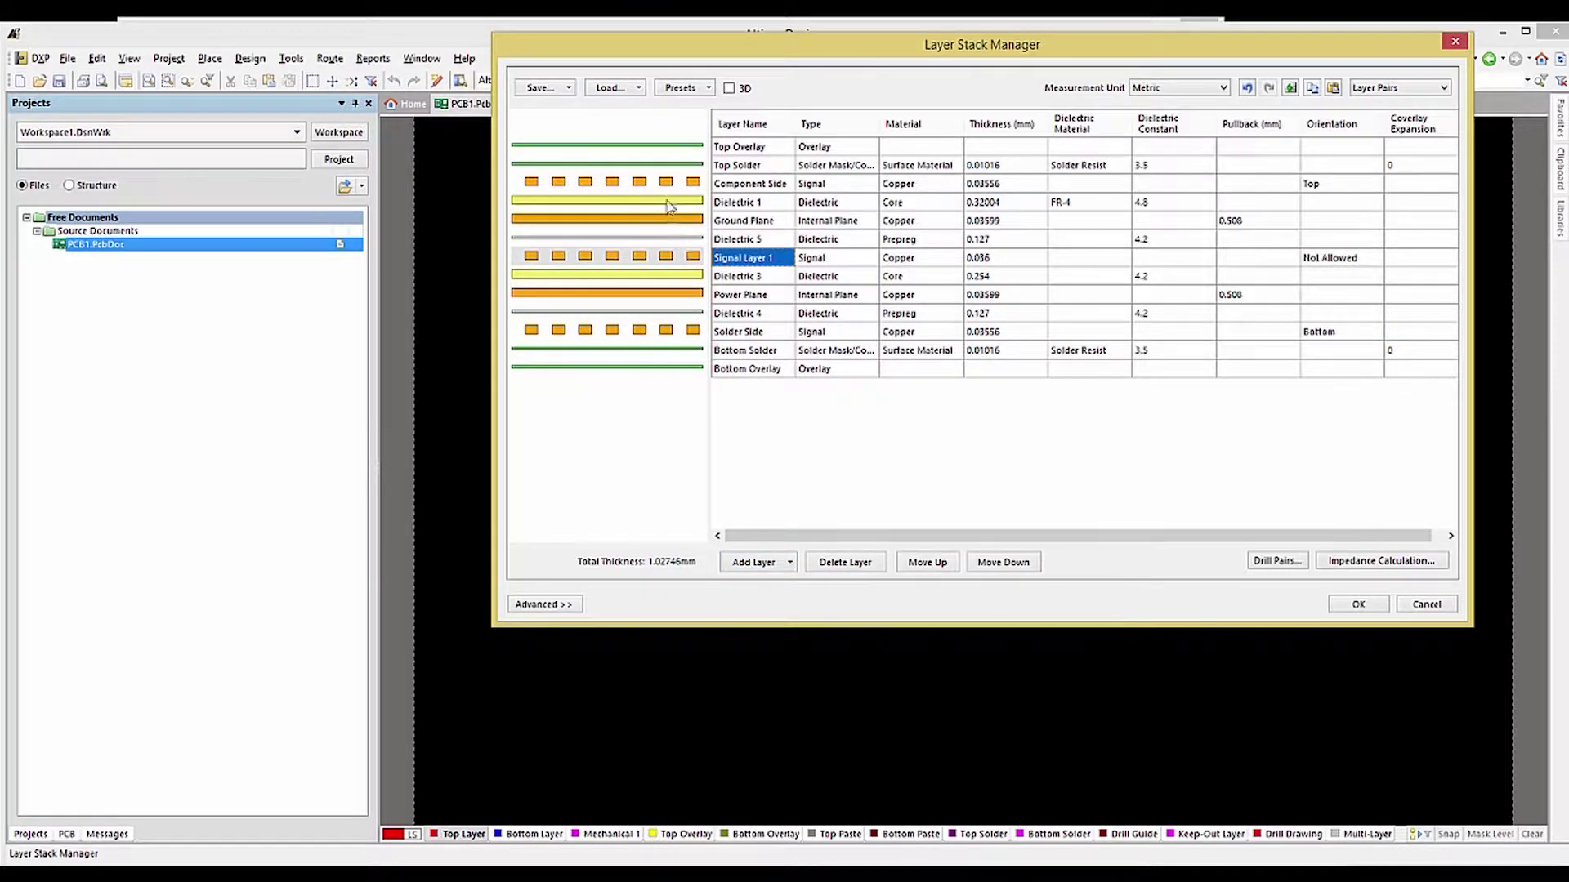
# Add Signal Layer 2 below Dielectric 1, keeping it above Ground Plane.
pyautogui.click(666, 200)
pyautogui.click(790, 563)
pyautogui.click(782, 583)
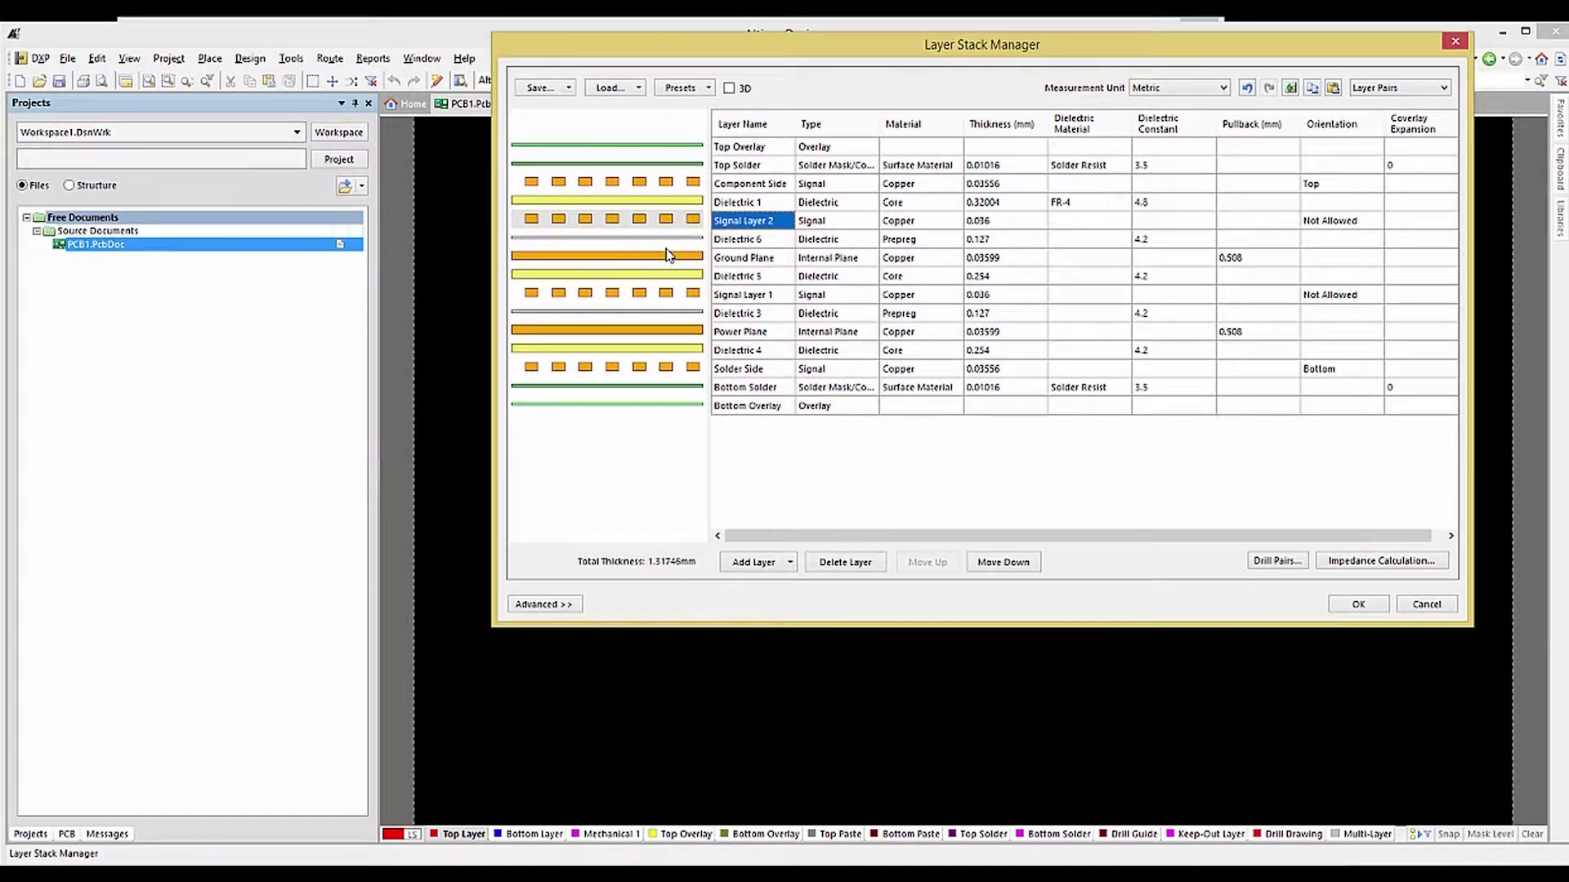
pyautogui.click(1004, 563)
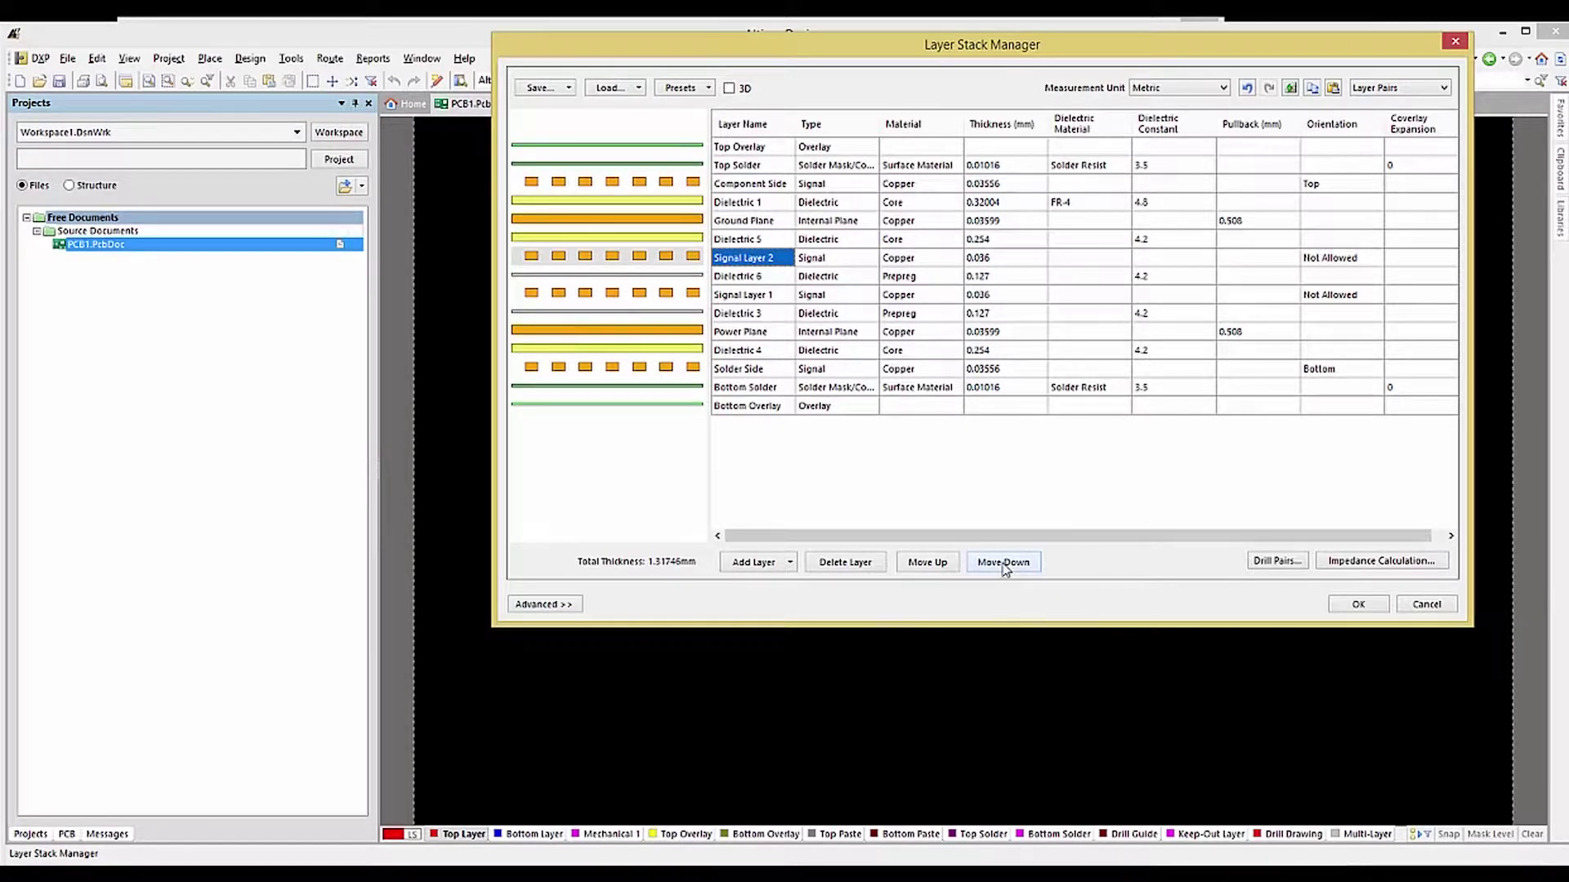
pyautogui.click(941, 565)
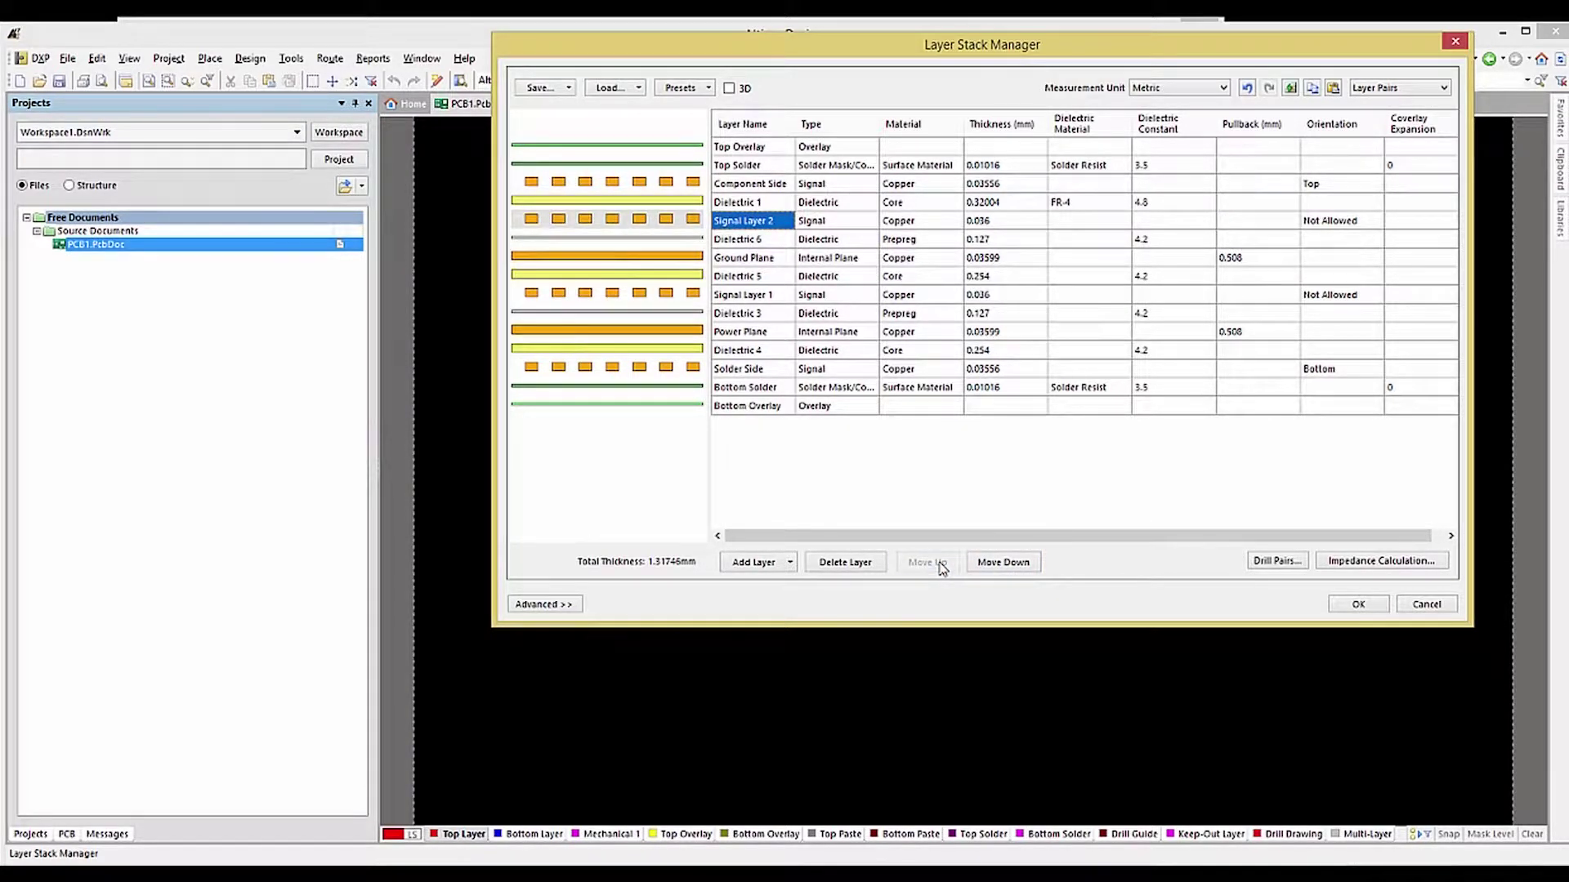
# Delete the Ground Plane and Power Plane layers, bringing the stack to 0.86448 mm.
pyautogui.click(609, 263)
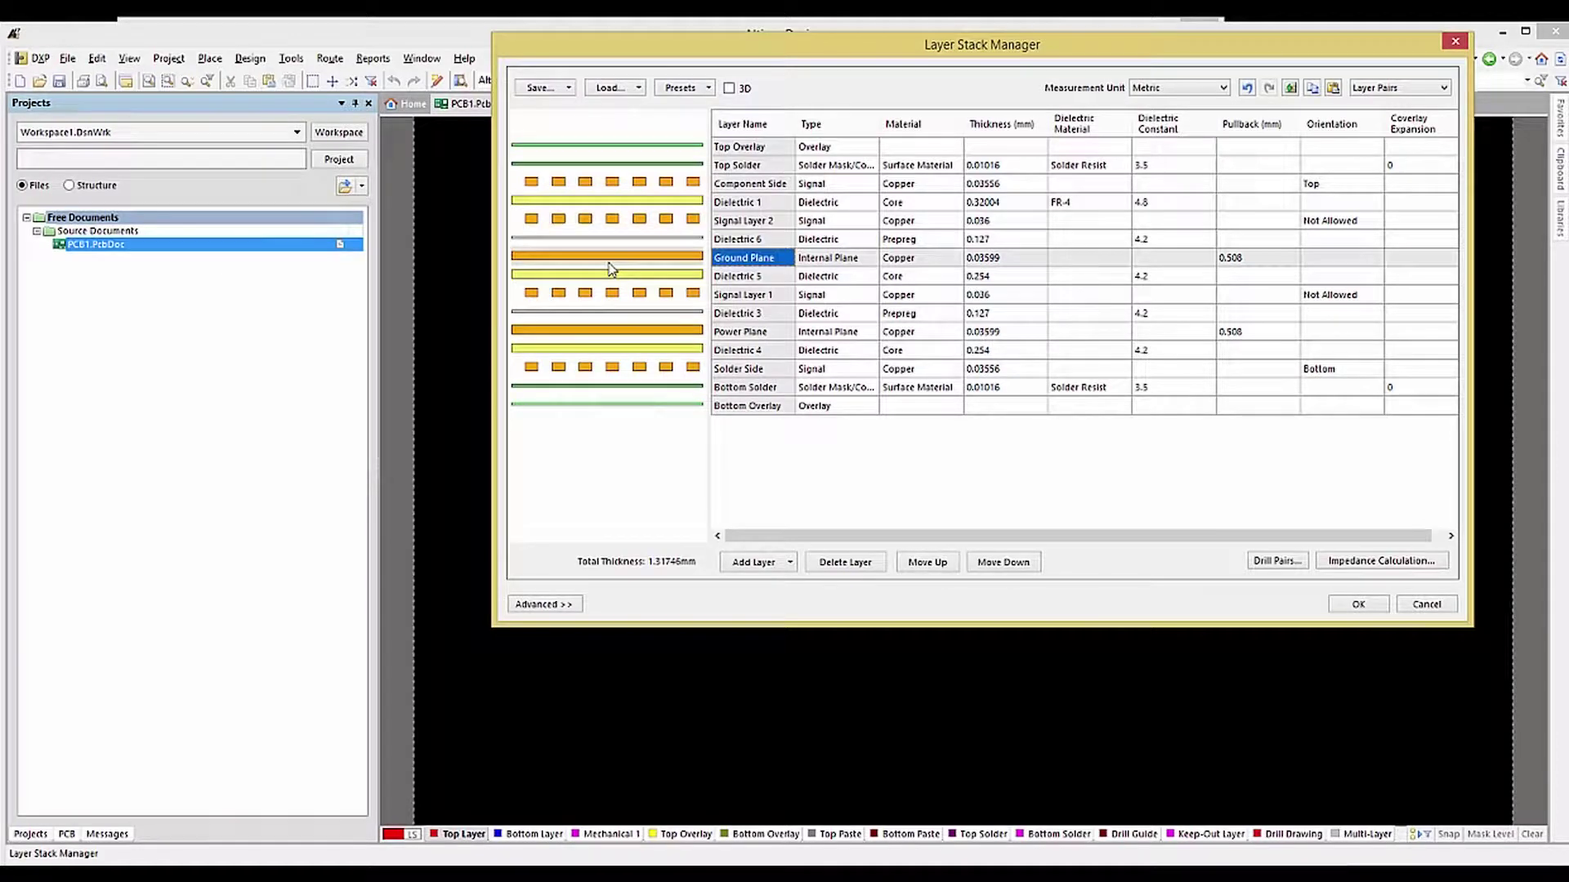
pyautogui.click(846, 562)
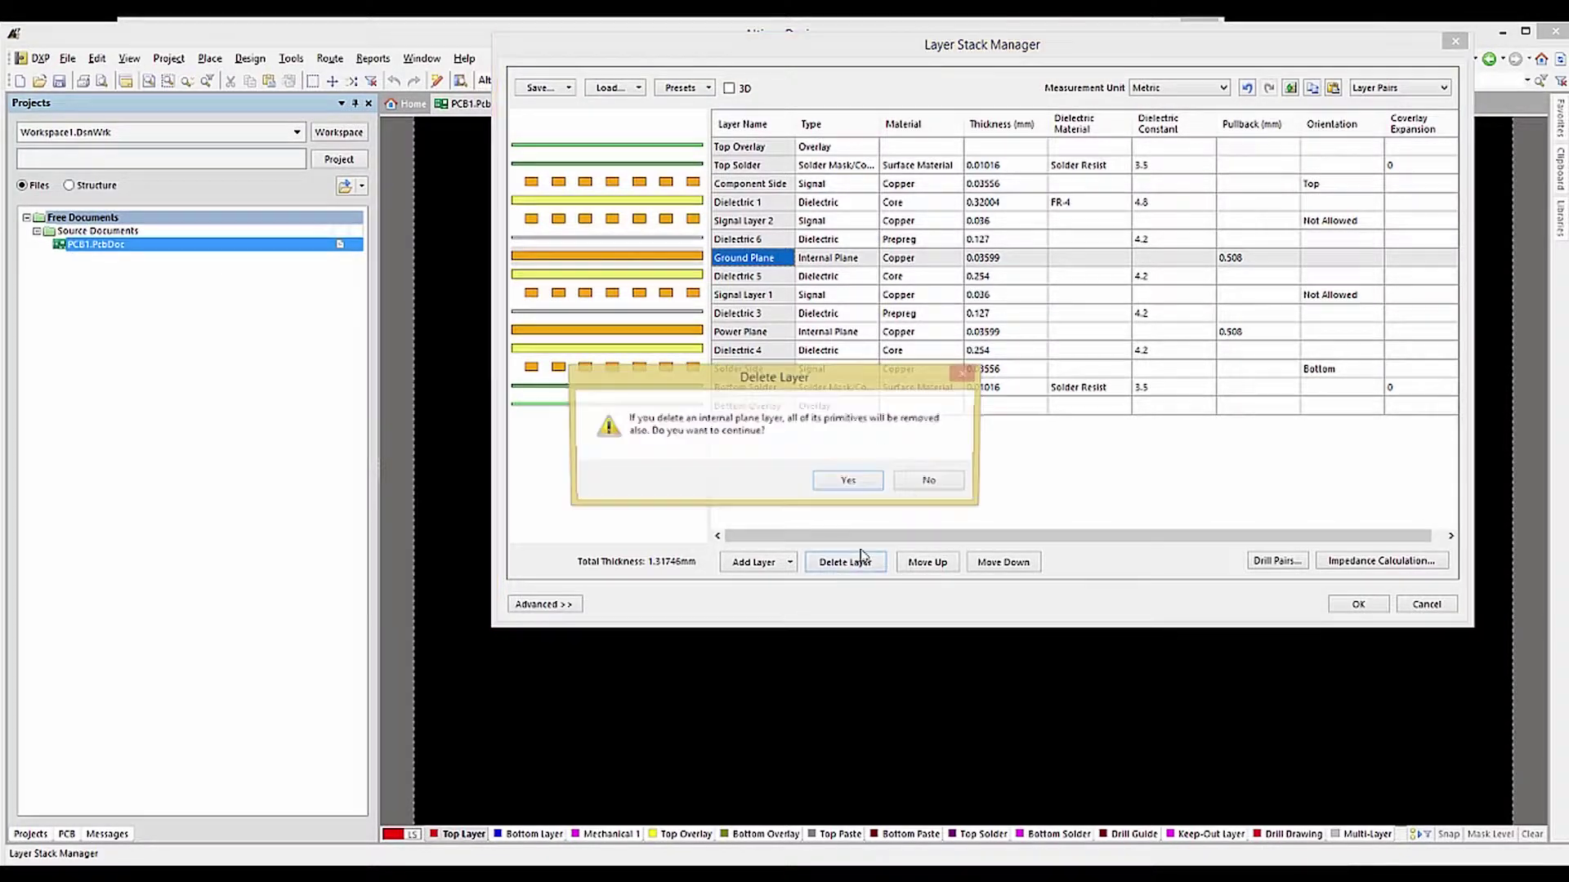
pyautogui.click(841, 479)
pyautogui.click(634, 293)
pyautogui.click(846, 562)
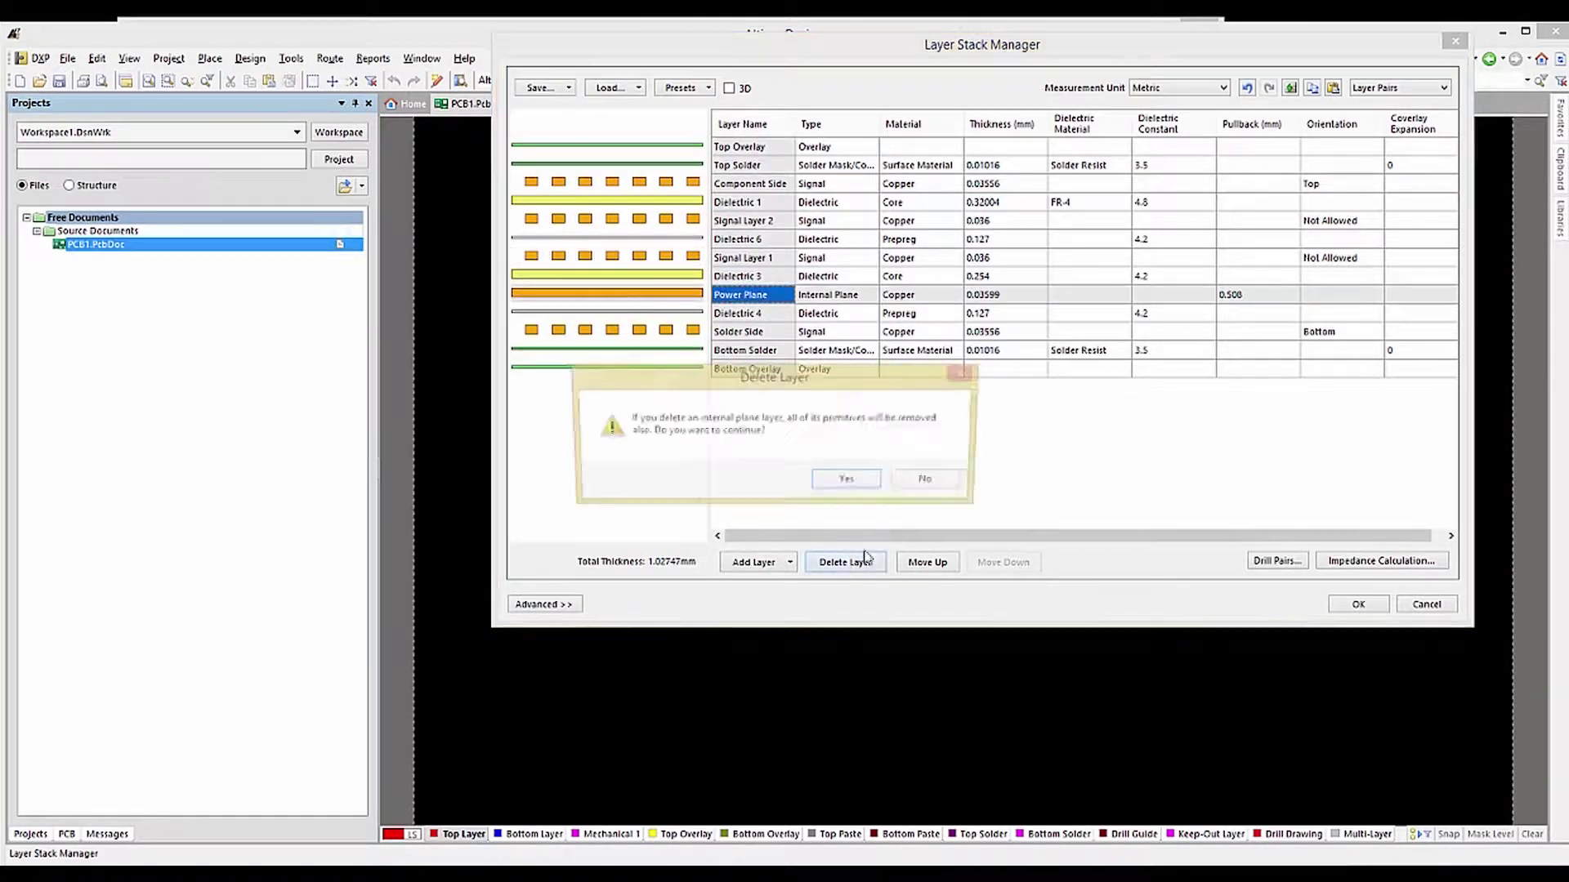
pyautogui.click(860, 483)
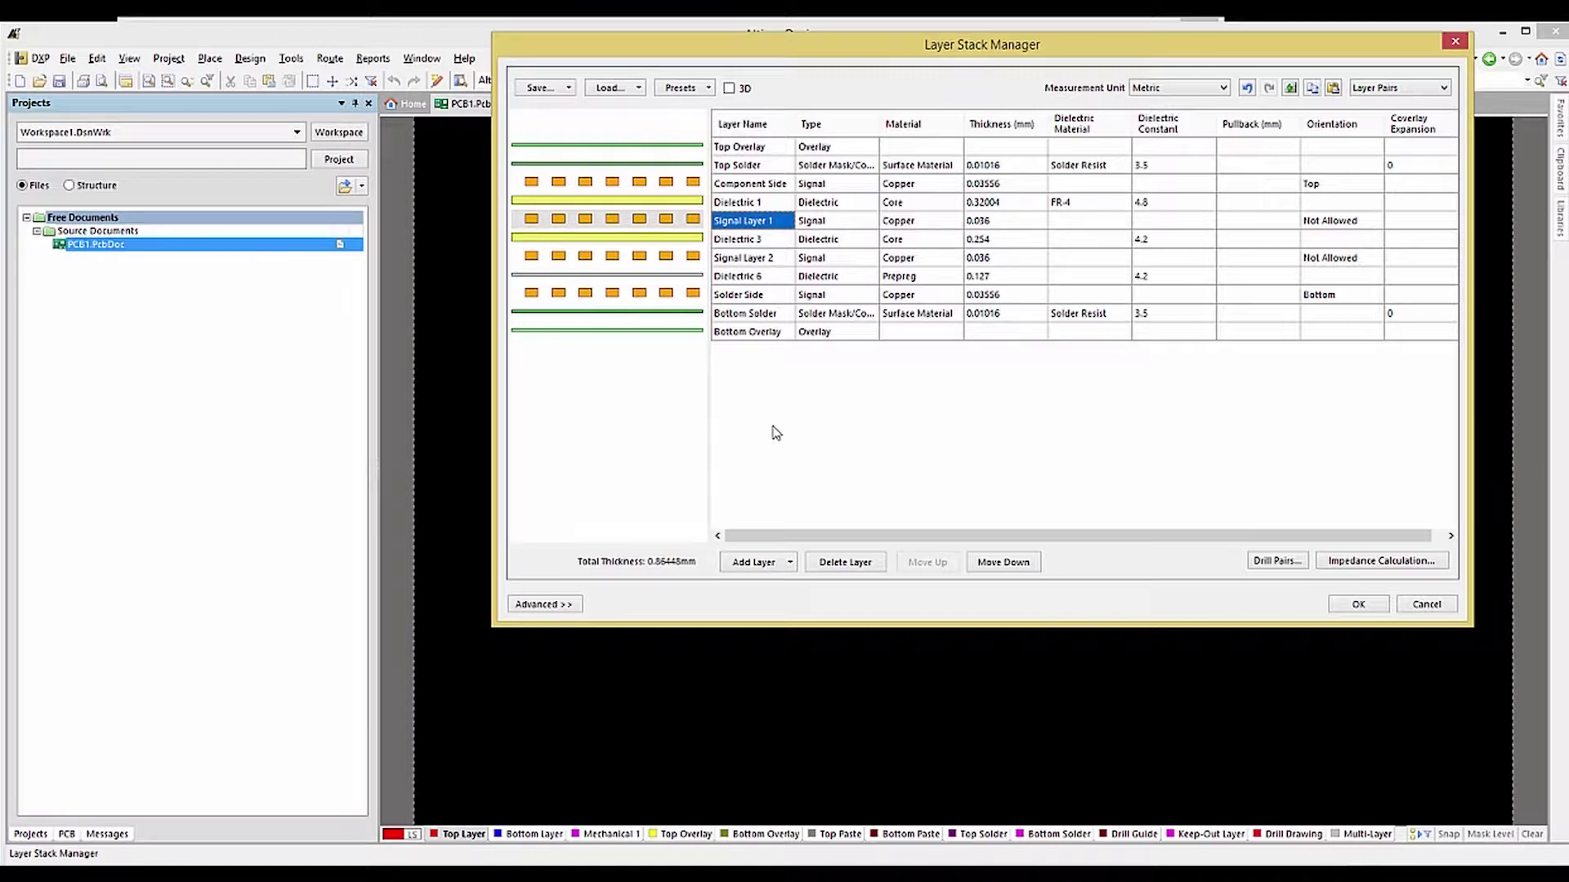
pyautogui.click(735, 90)
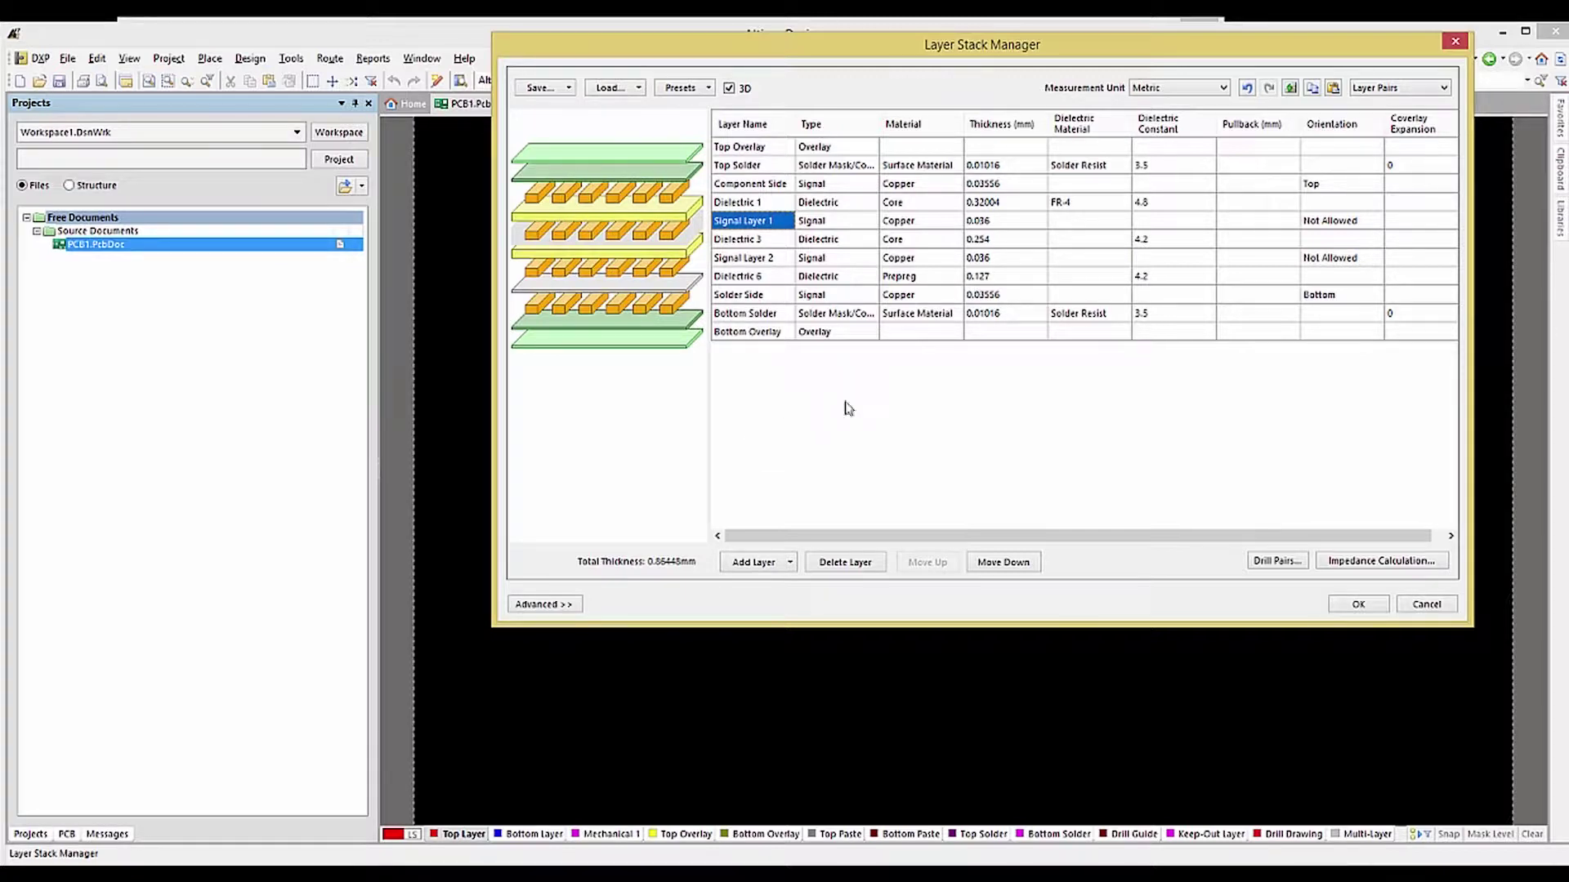
# Copy the 3D stack image and paste it into the Word document.
pyautogui.click(1292, 89)
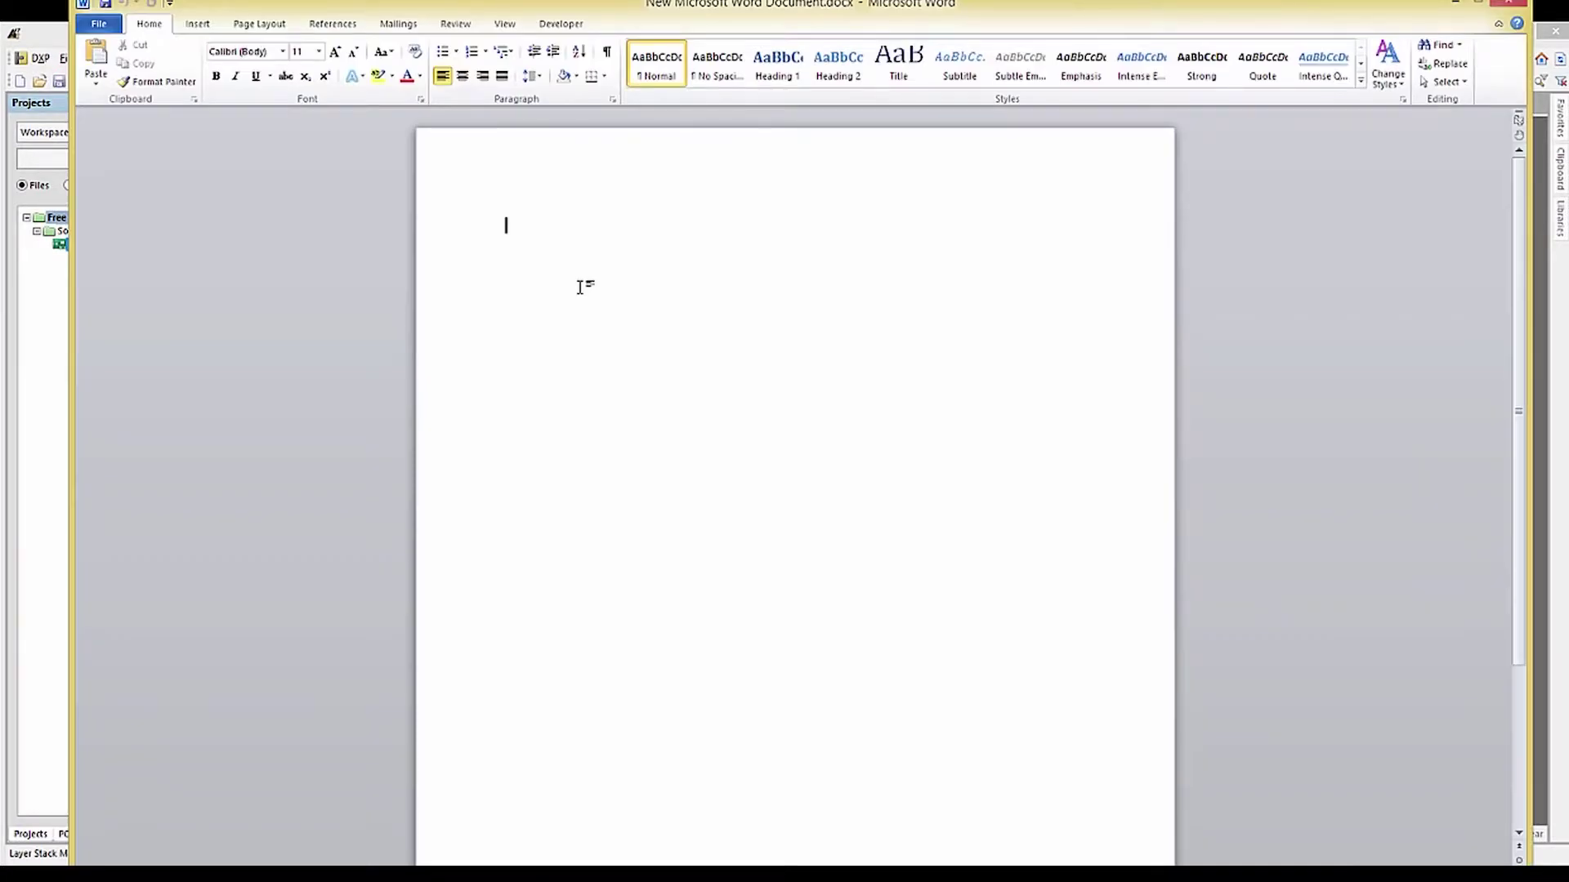
pyautogui.hotkey('ctrl', 'v')
pyautogui.click(1453, 5)
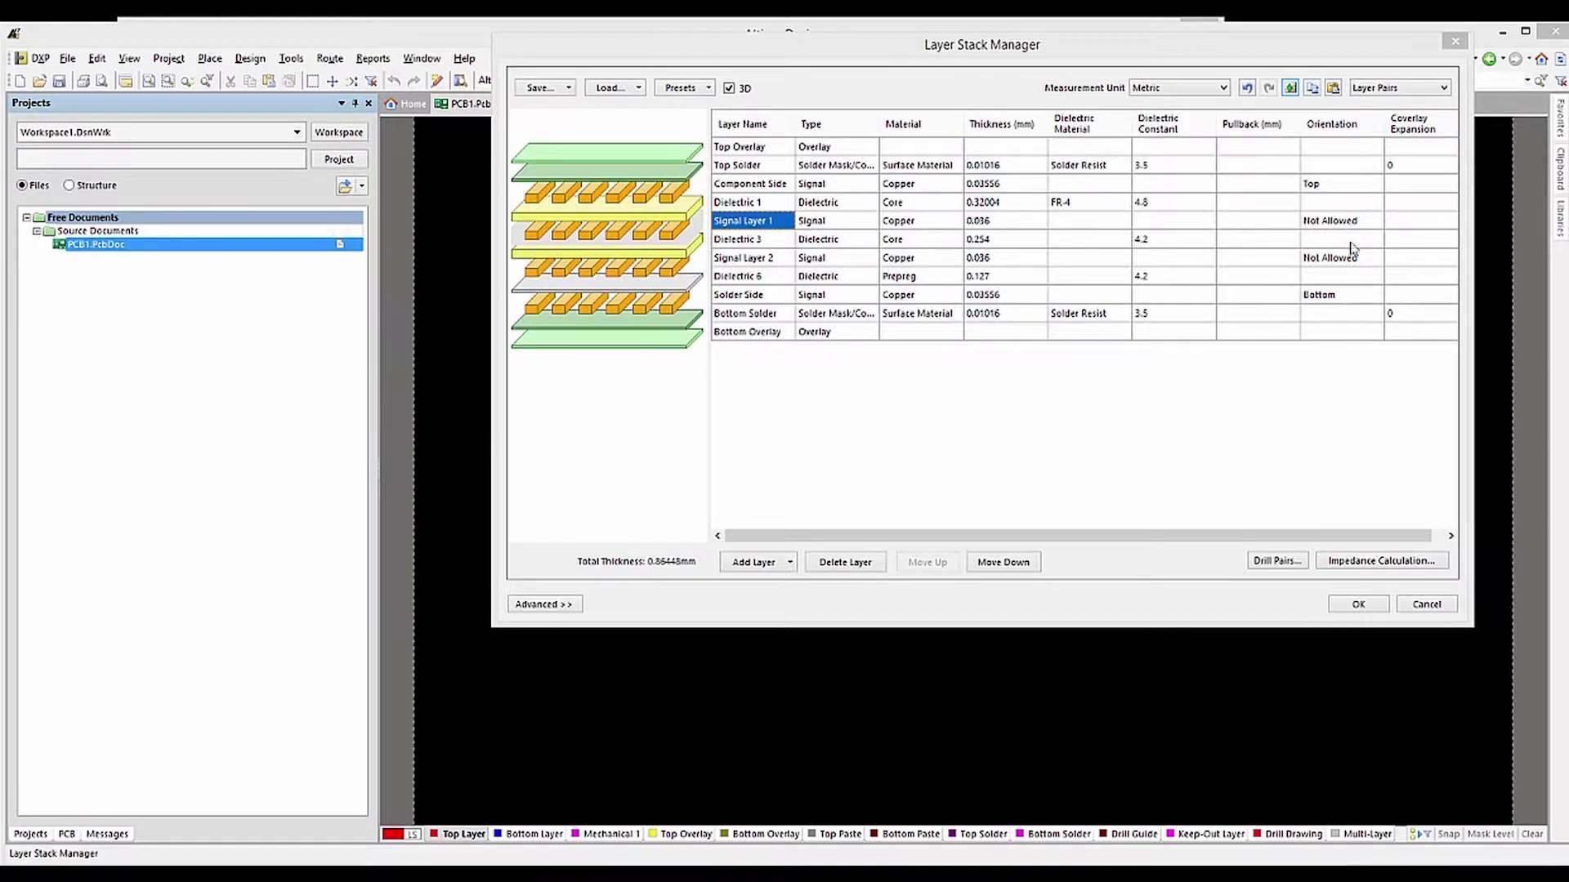
# Save the layer stack to file as myCompanyPCBstack.stackup.
pyautogui.click(568, 88)
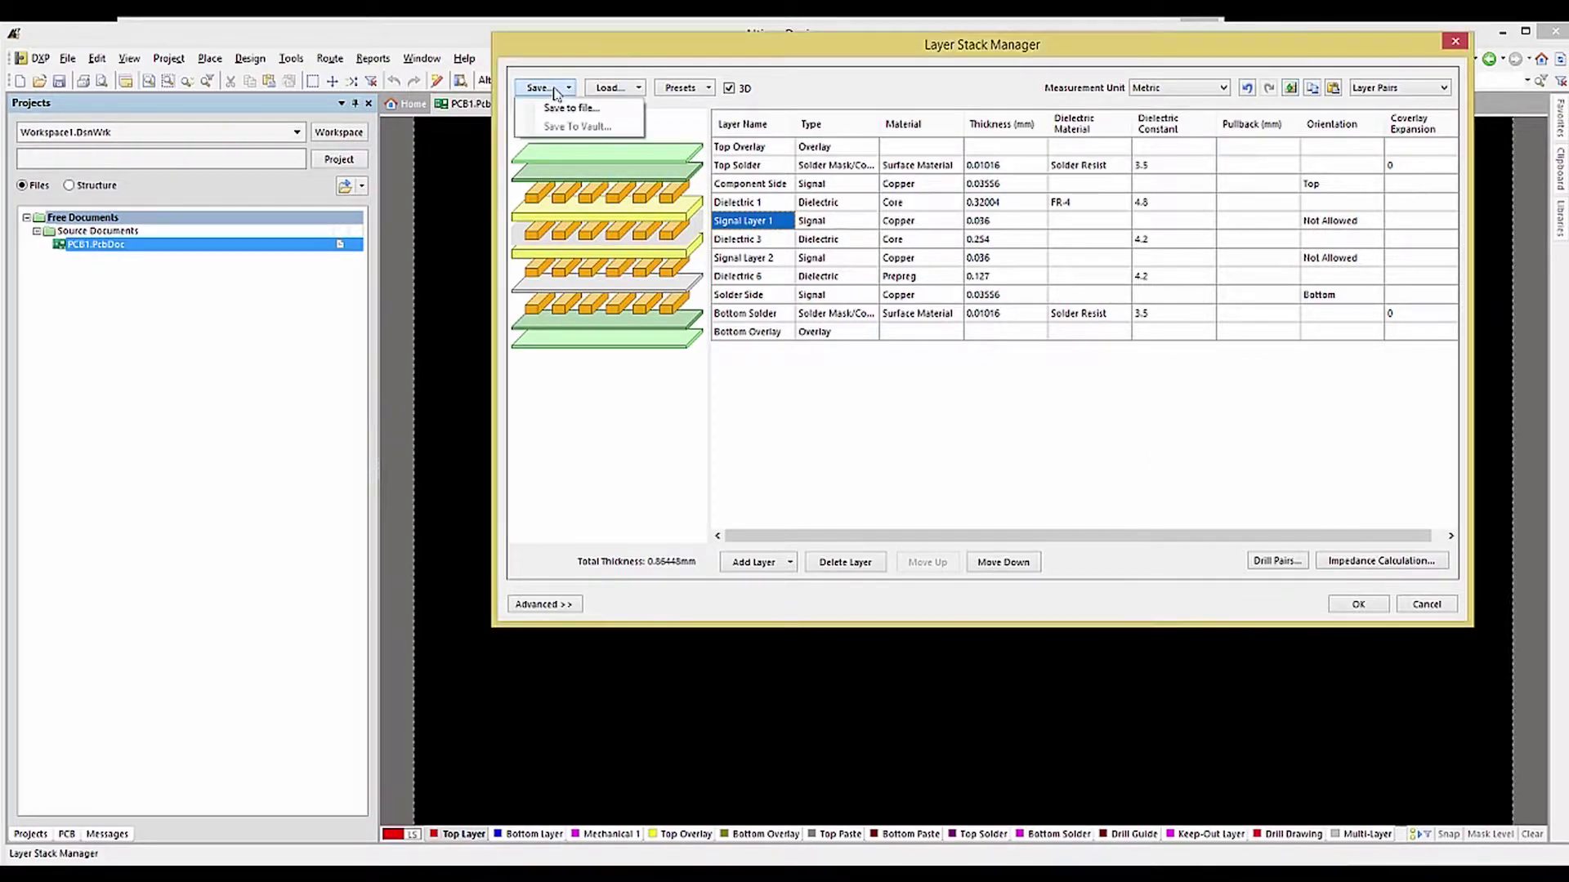
pyautogui.click(543, 104)
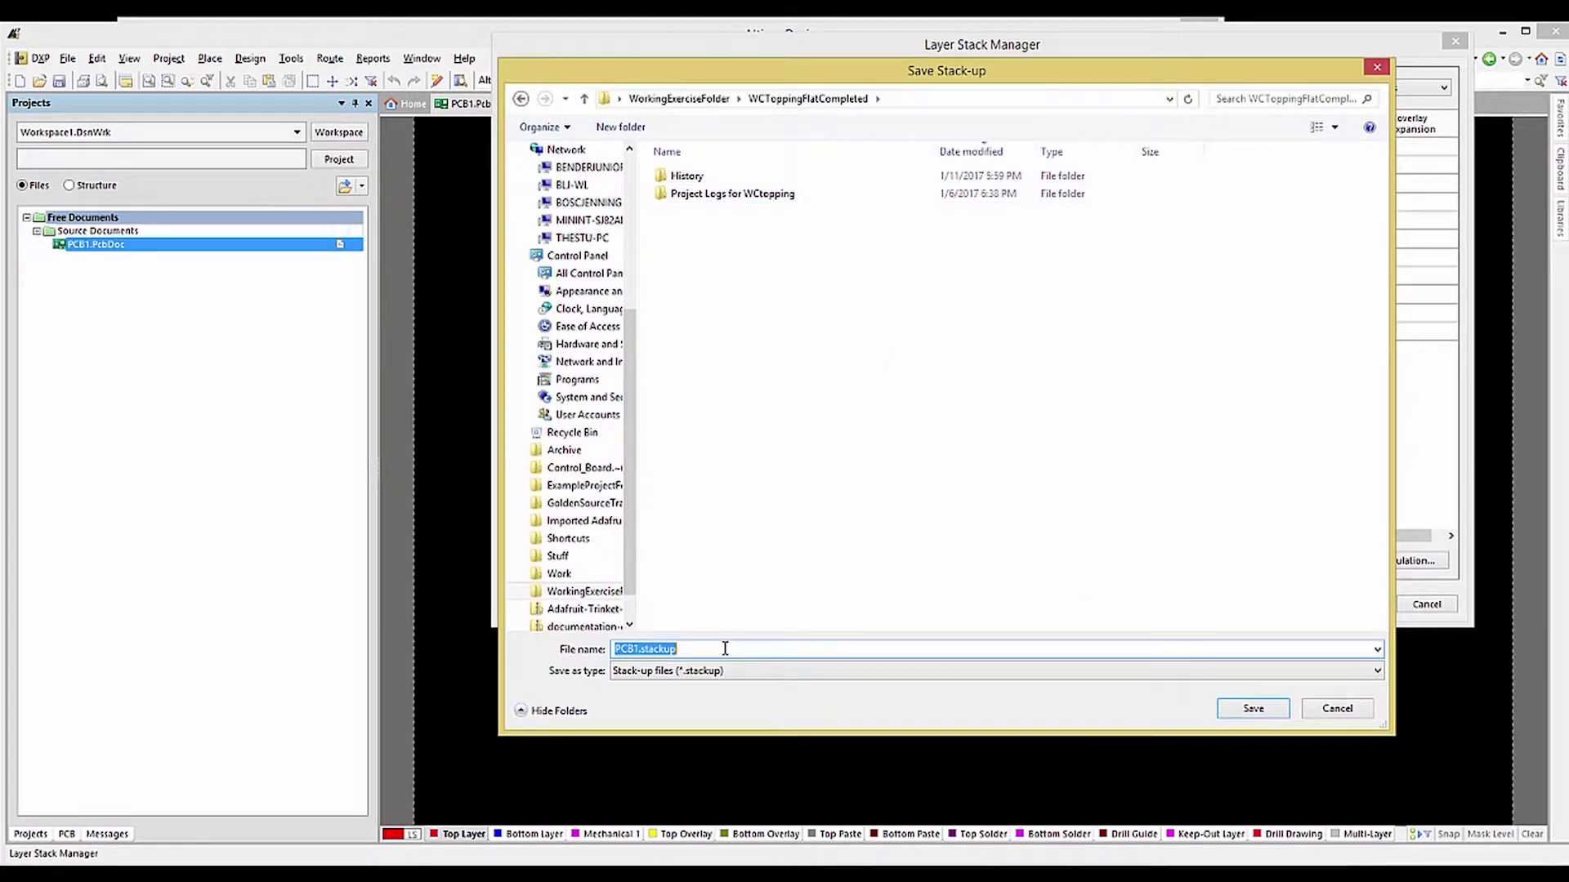
pyautogui.write('myCompanyPCBstack')
pyautogui.click(1262, 711)
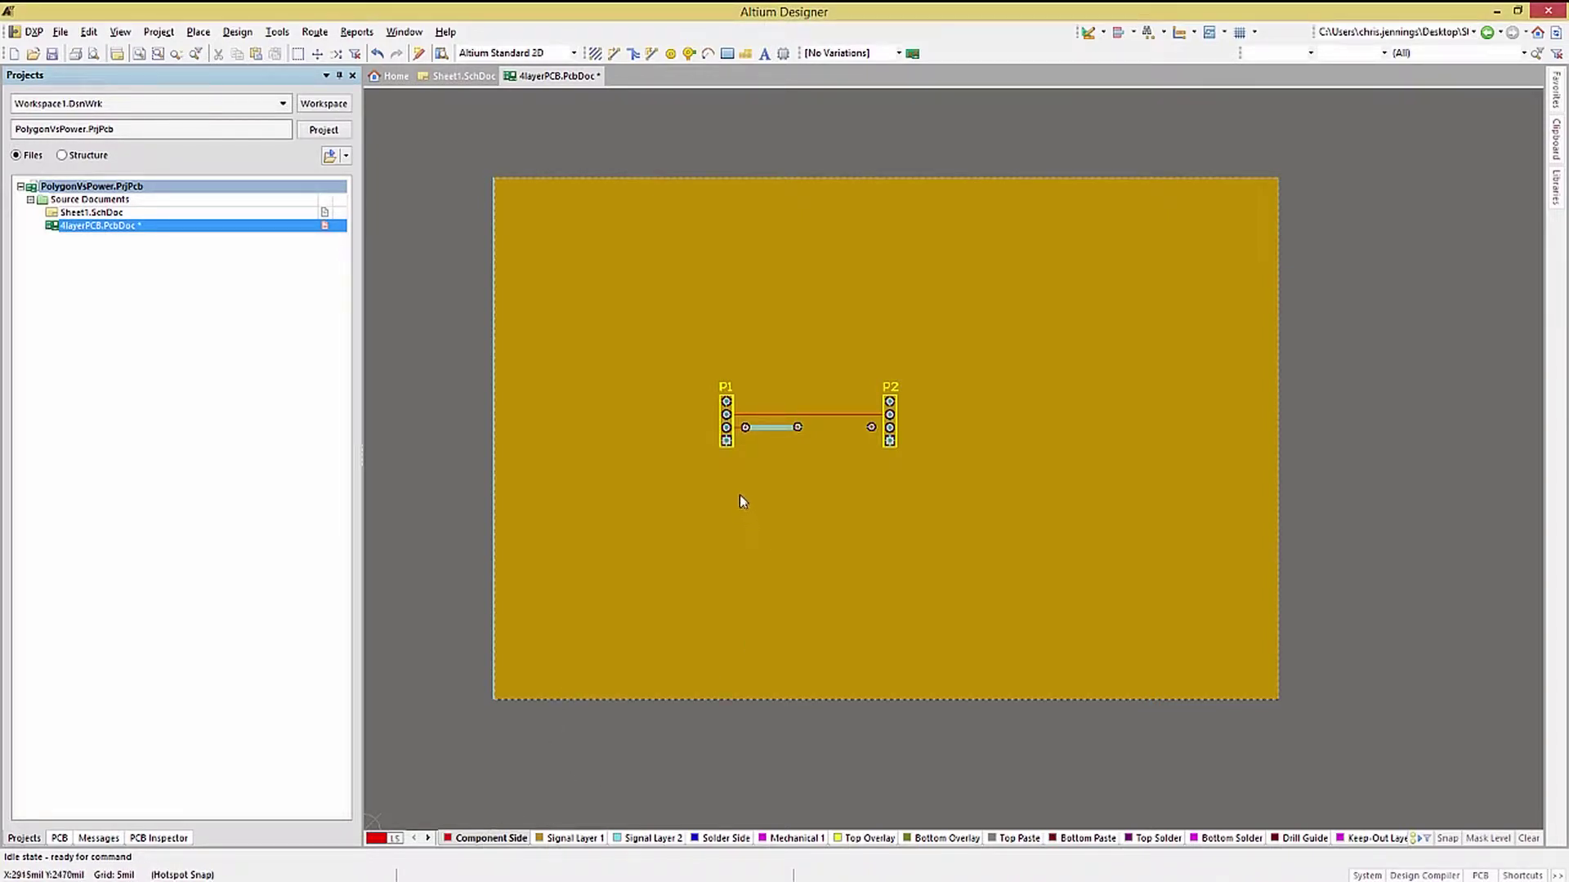
# Select the via tracks on Signal Layer 1 and Signal Layer 2 of 4layerPCB.
pyautogui.keyDown('ctrl'); pyautogui.scroll(2, 742, 433); pyautogui.keyUp('ctrl')
pyautogui.keyDown('ctrl'); pyautogui.scroll(2, 744, 428); pyautogui.keyUp('ctrl')
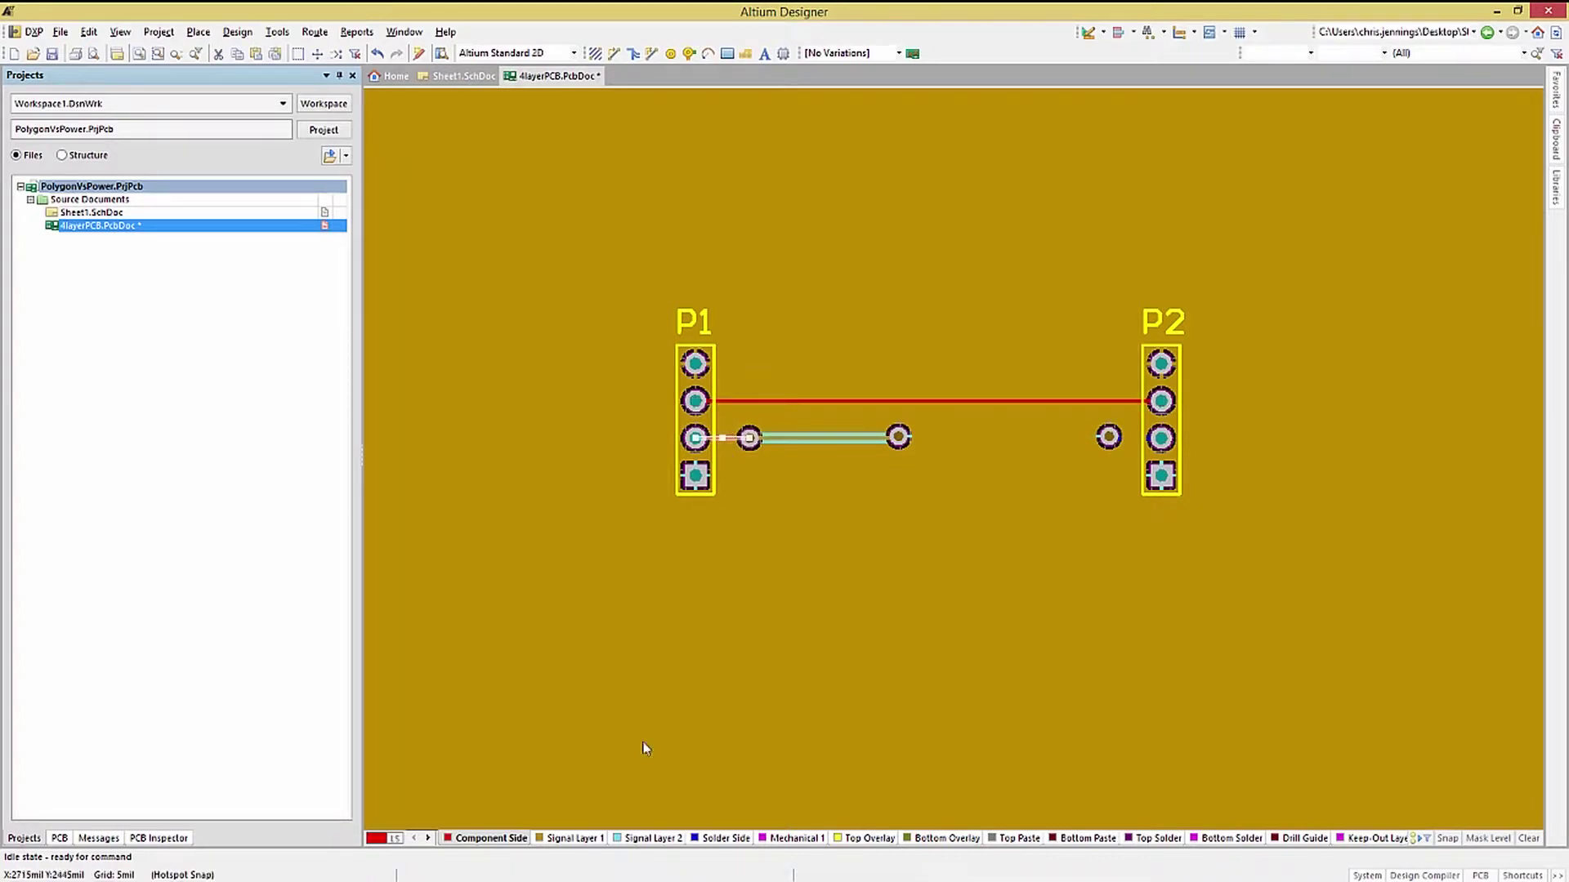
pyautogui.click(573, 838)
pyautogui.click(830, 438)
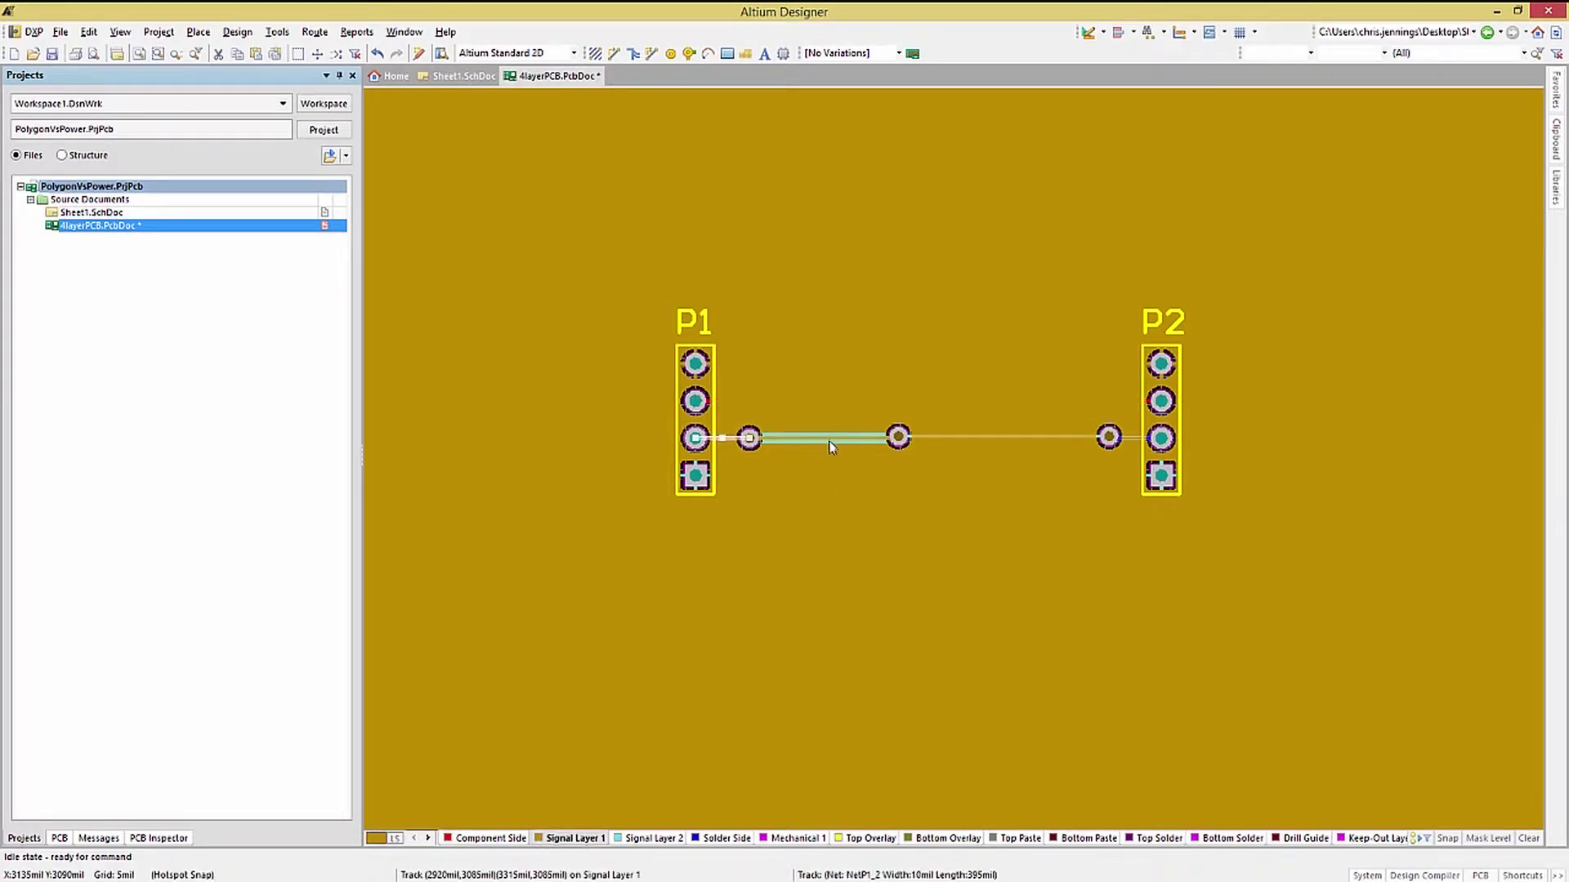
pyautogui.click(653, 838)
pyautogui.click(993, 437)
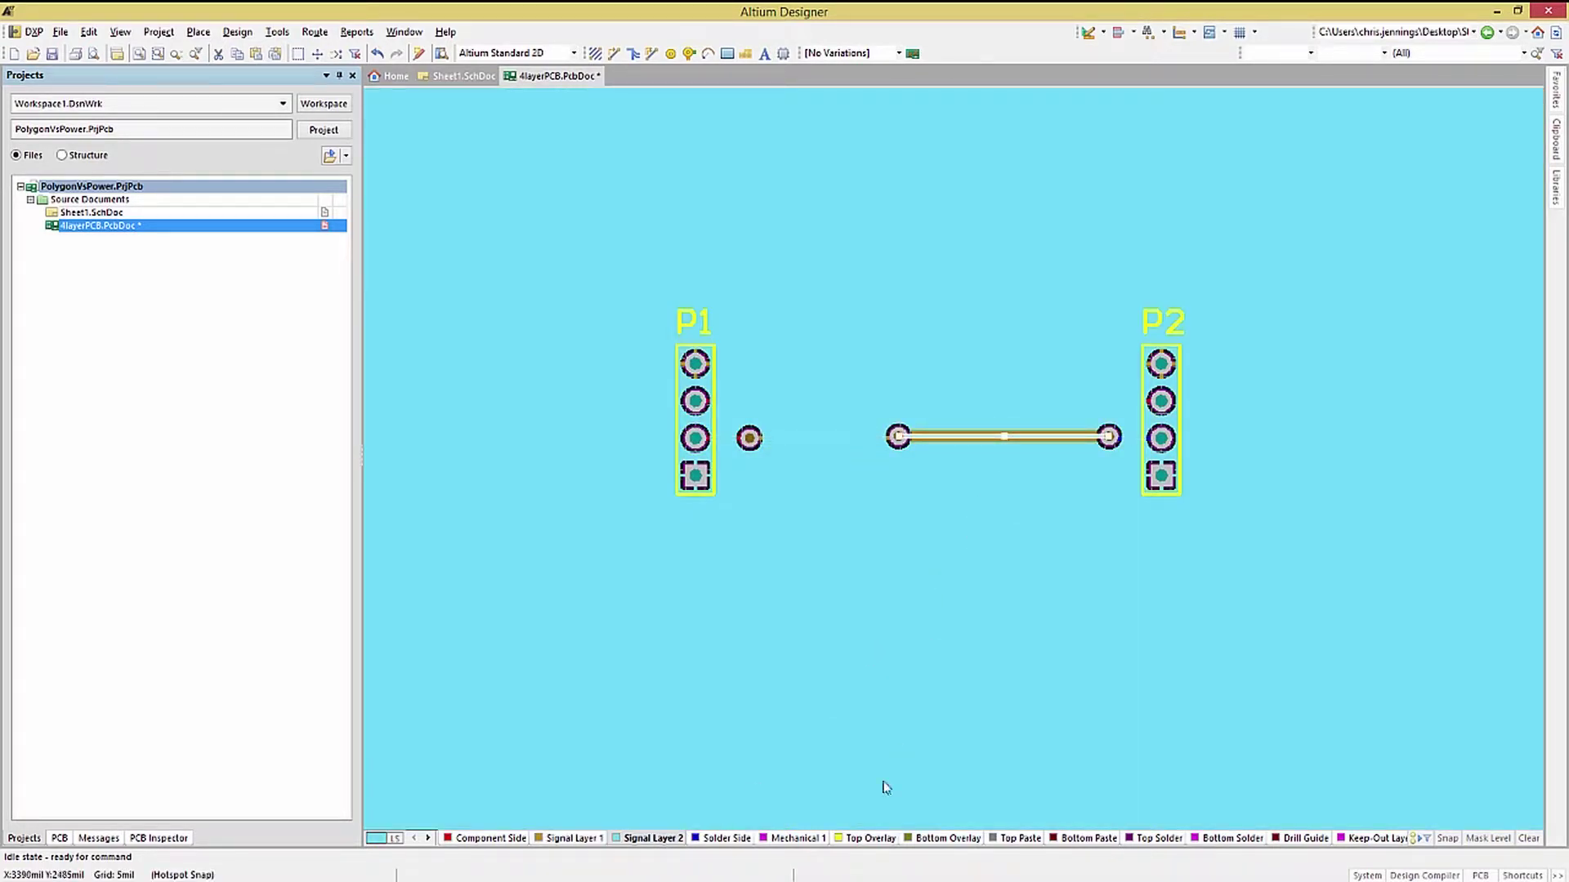
# Delete the track between the two vias and open 2sigAnd2Power.PcbDoc.
pyautogui.click(739, 838)
pyautogui.press('Delete')
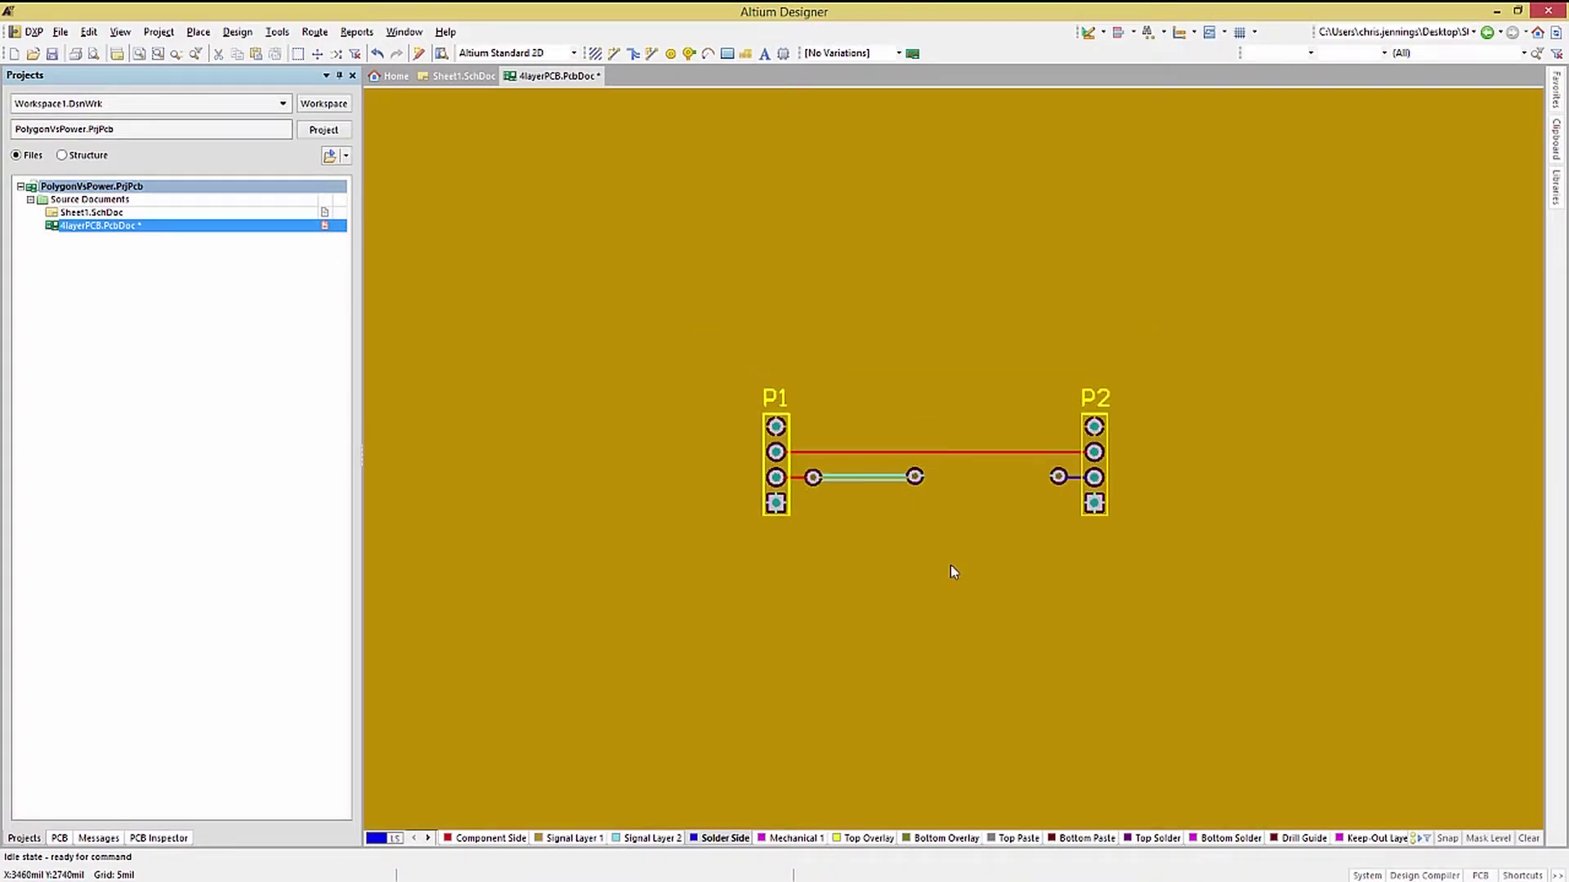
pyautogui.doubleClick(90, 238)
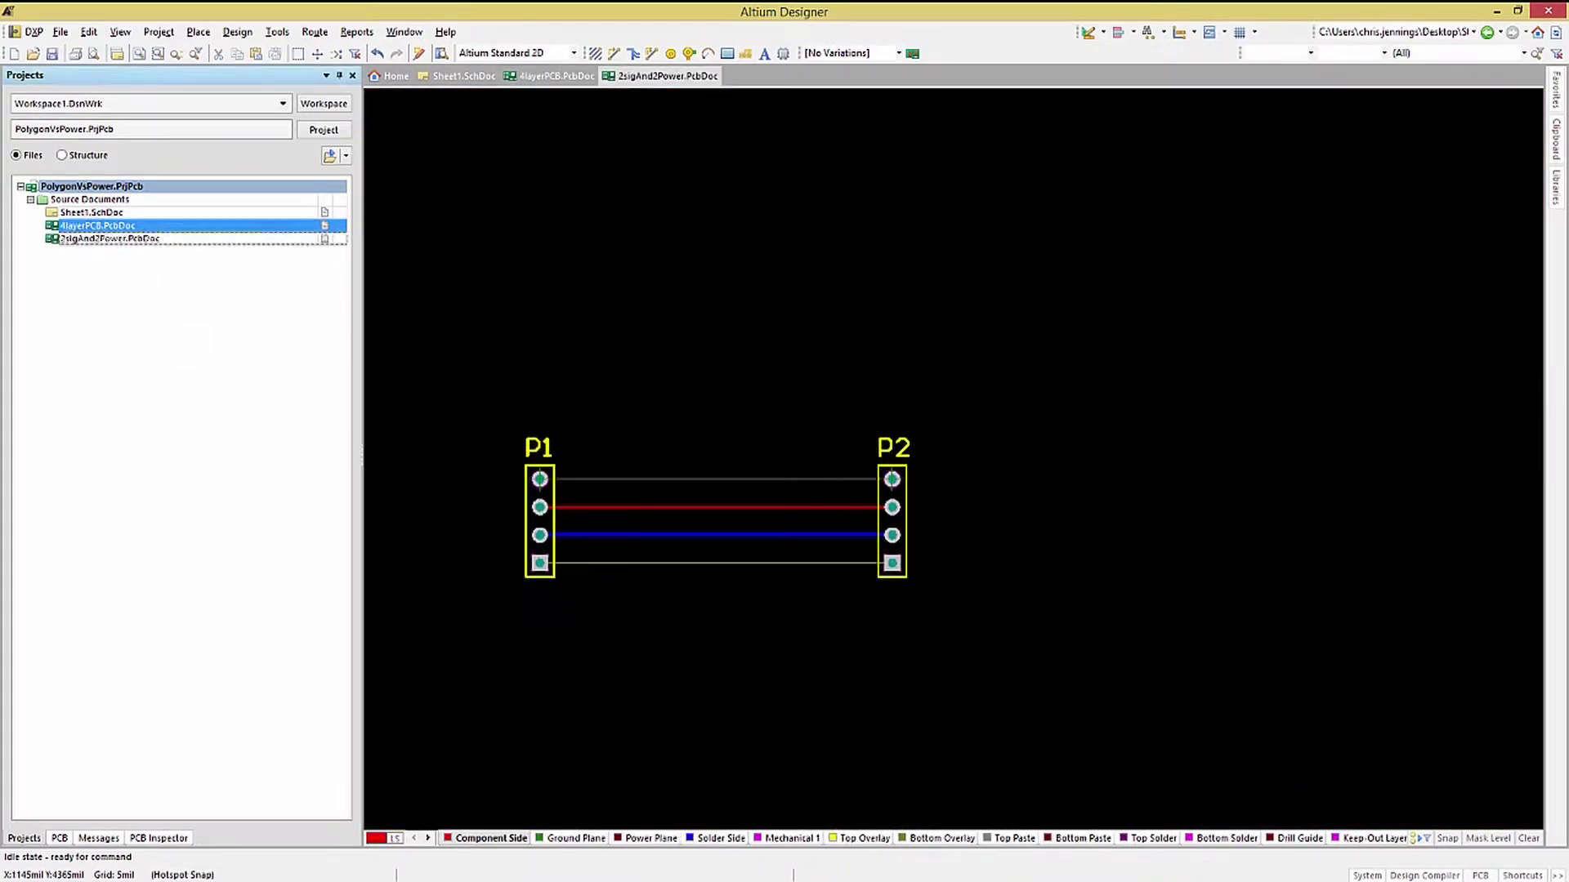
pyautogui.click(234, 32)
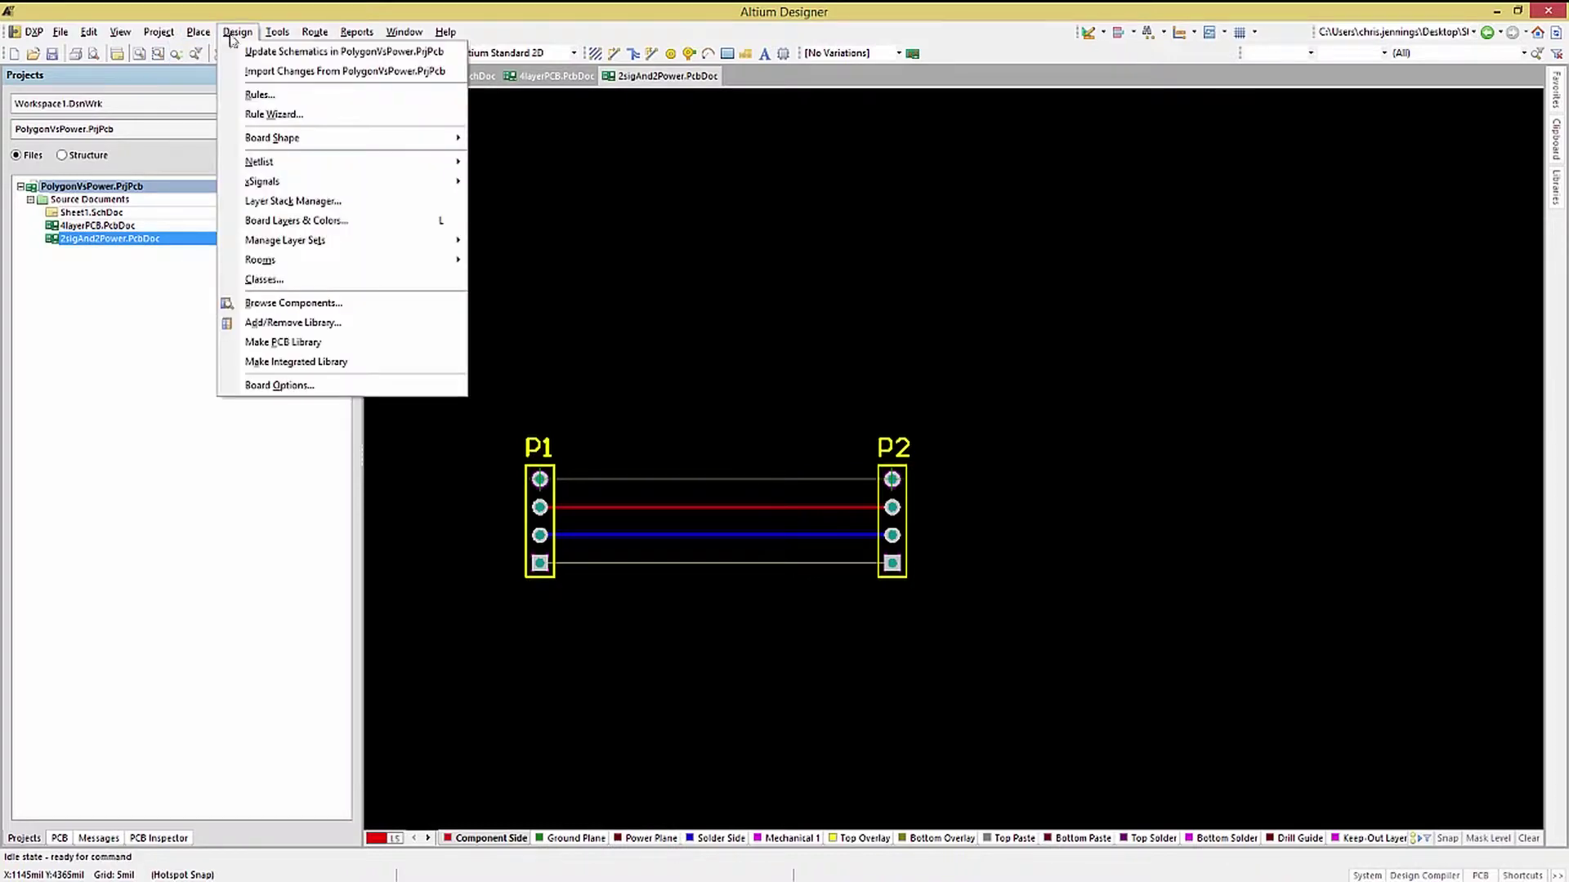
# View the Stripline impedance formulas for the 2sigAnd2Power stack, then close the editor.
pyautogui.click(274, 202)
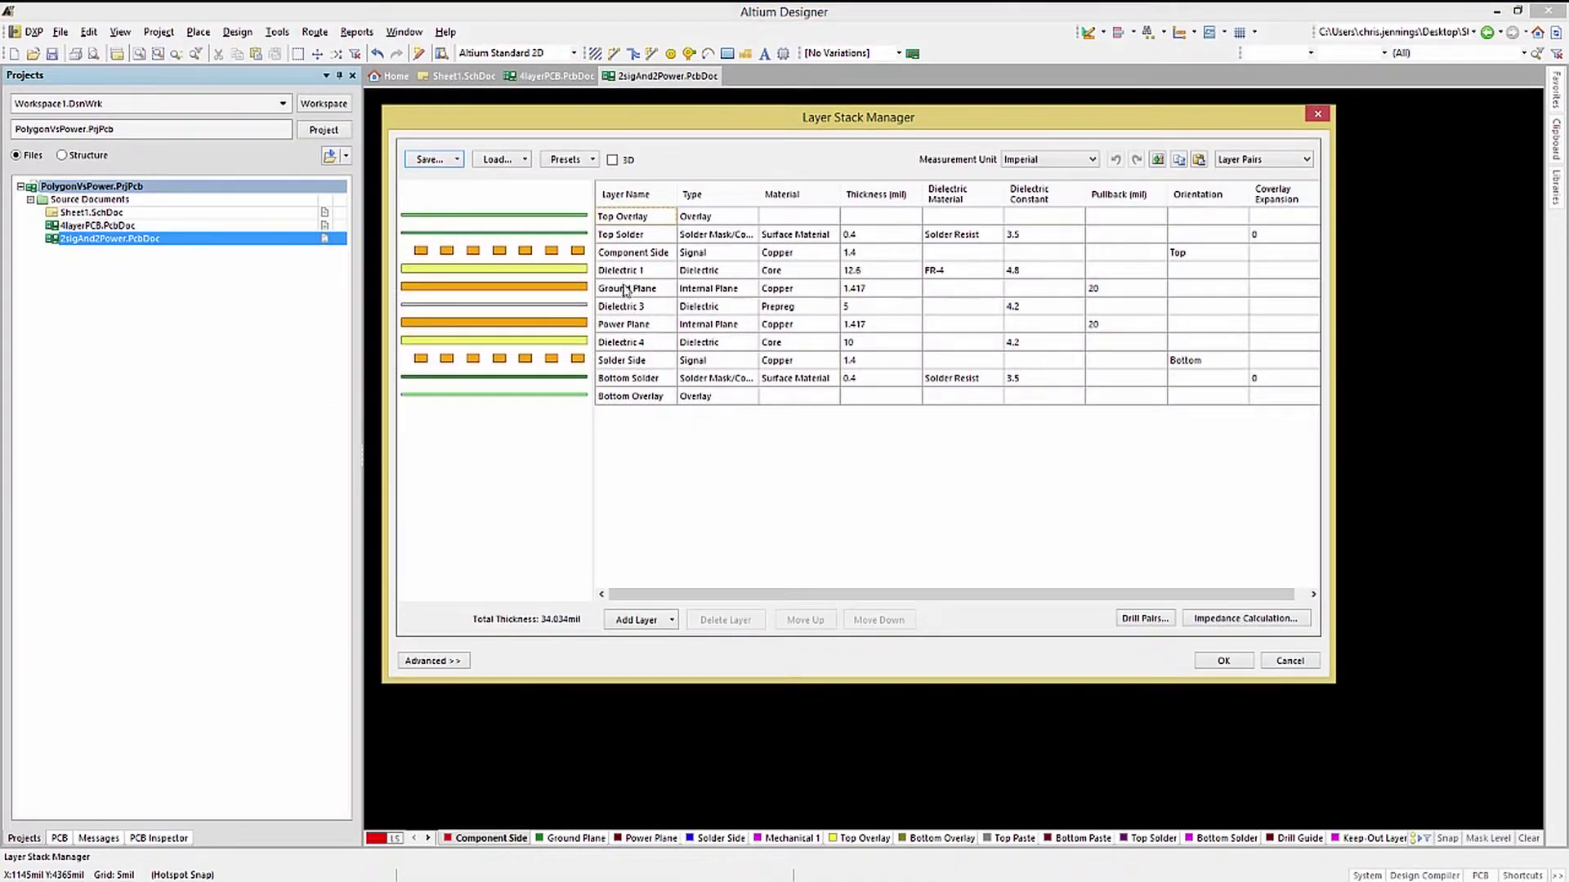
pyautogui.click(1258, 622)
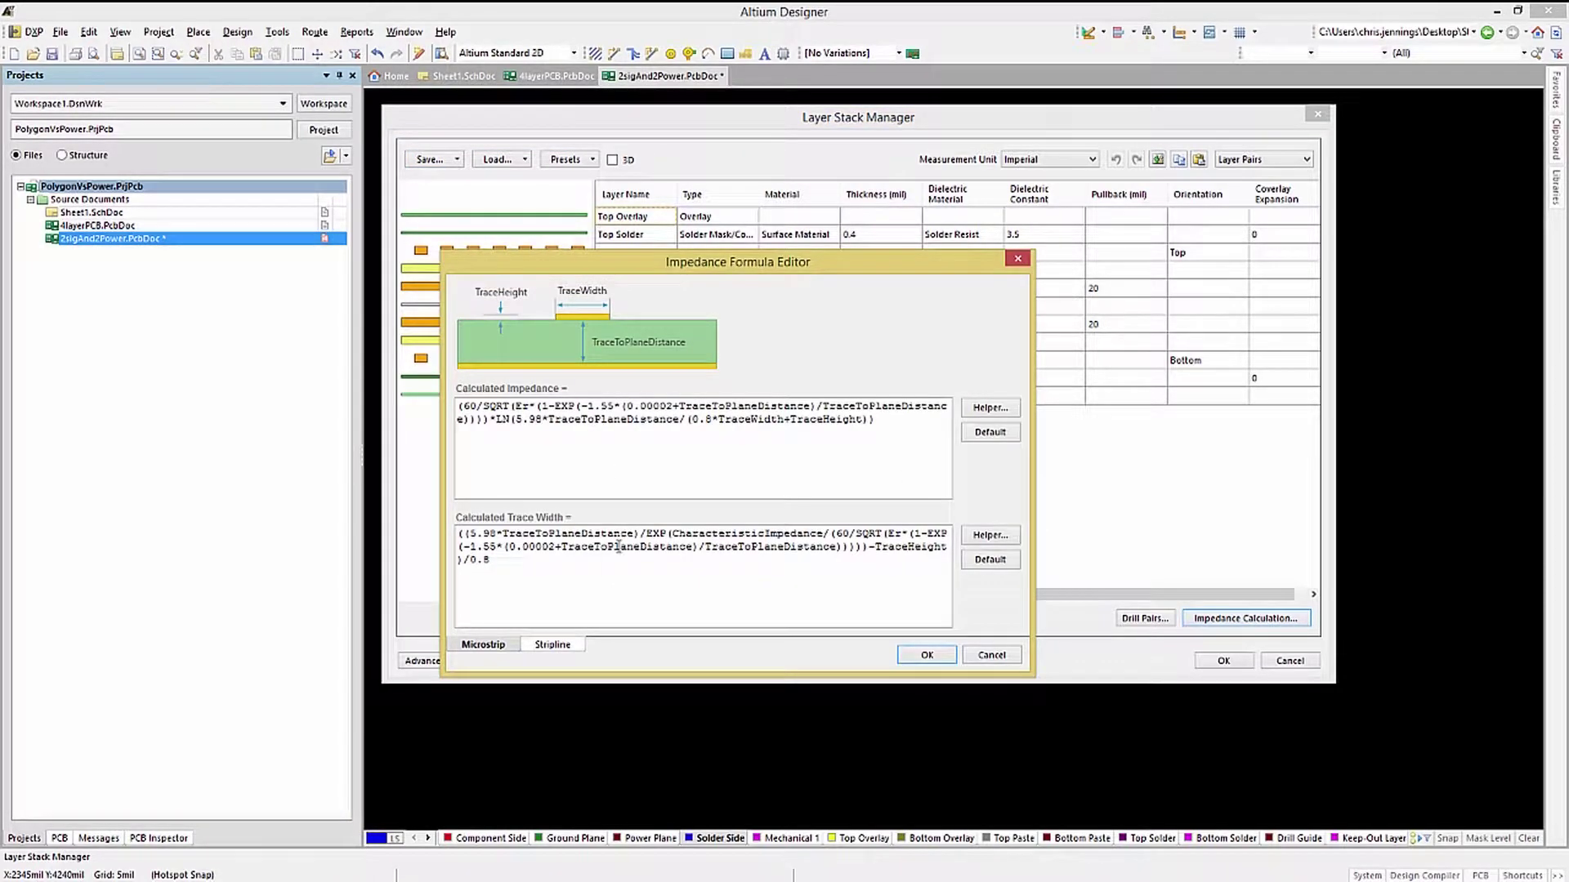
pyautogui.click(539, 649)
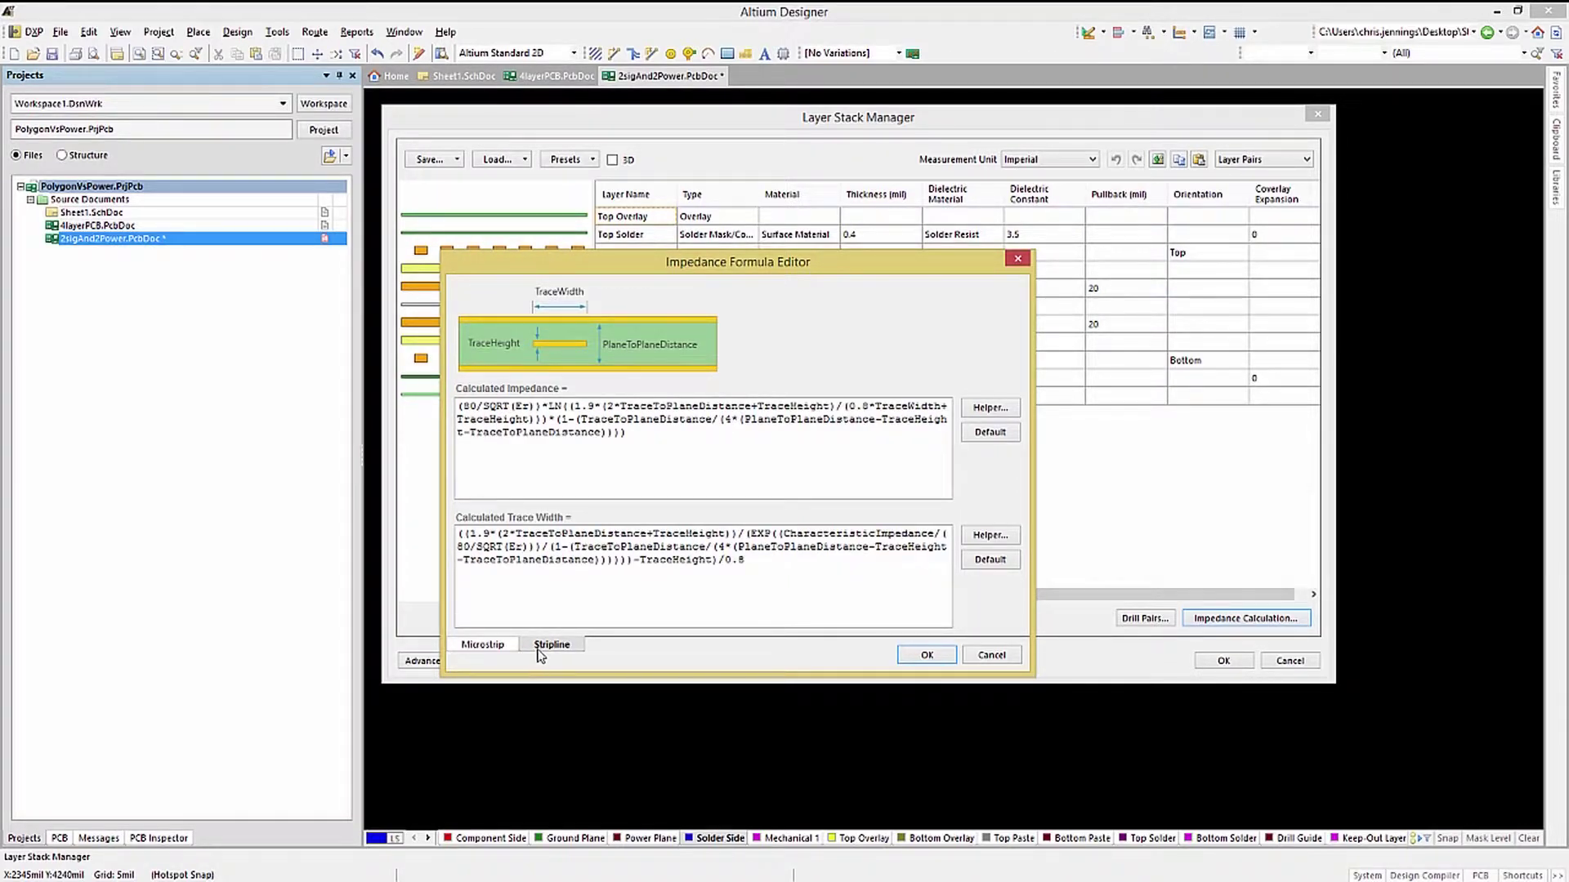
pyautogui.click(934, 656)
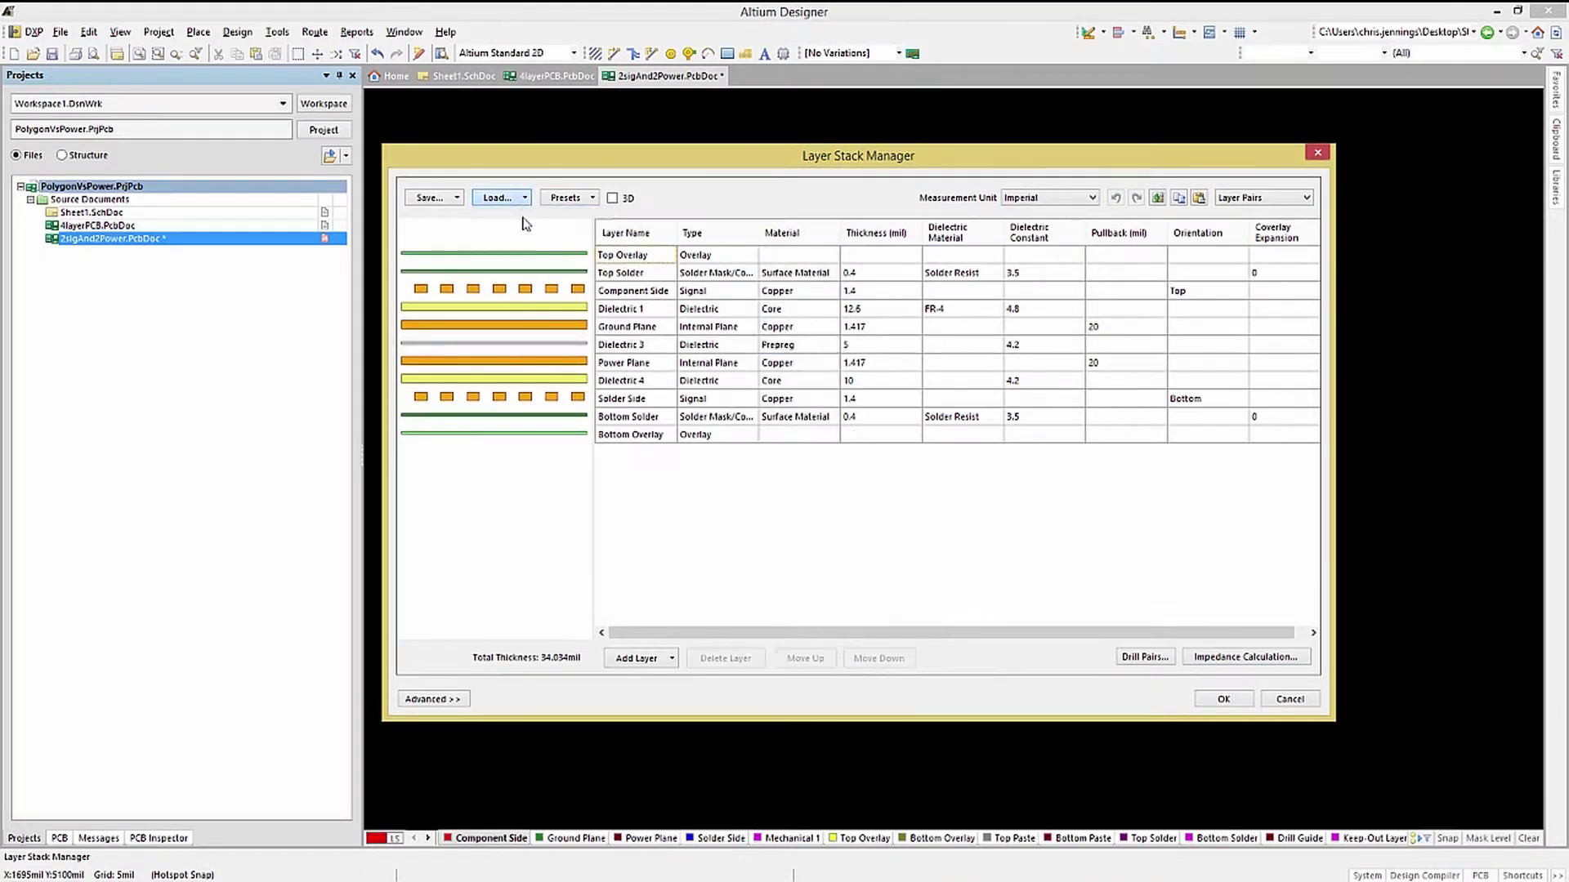
# Start loading a saved stackup file into the Layer Stack Manager.
pyautogui.click(500, 199)
# Load myCompanyPCBstack.stackup and accept the merged layers replacing the stack.
pyautogui.click(592, 319)
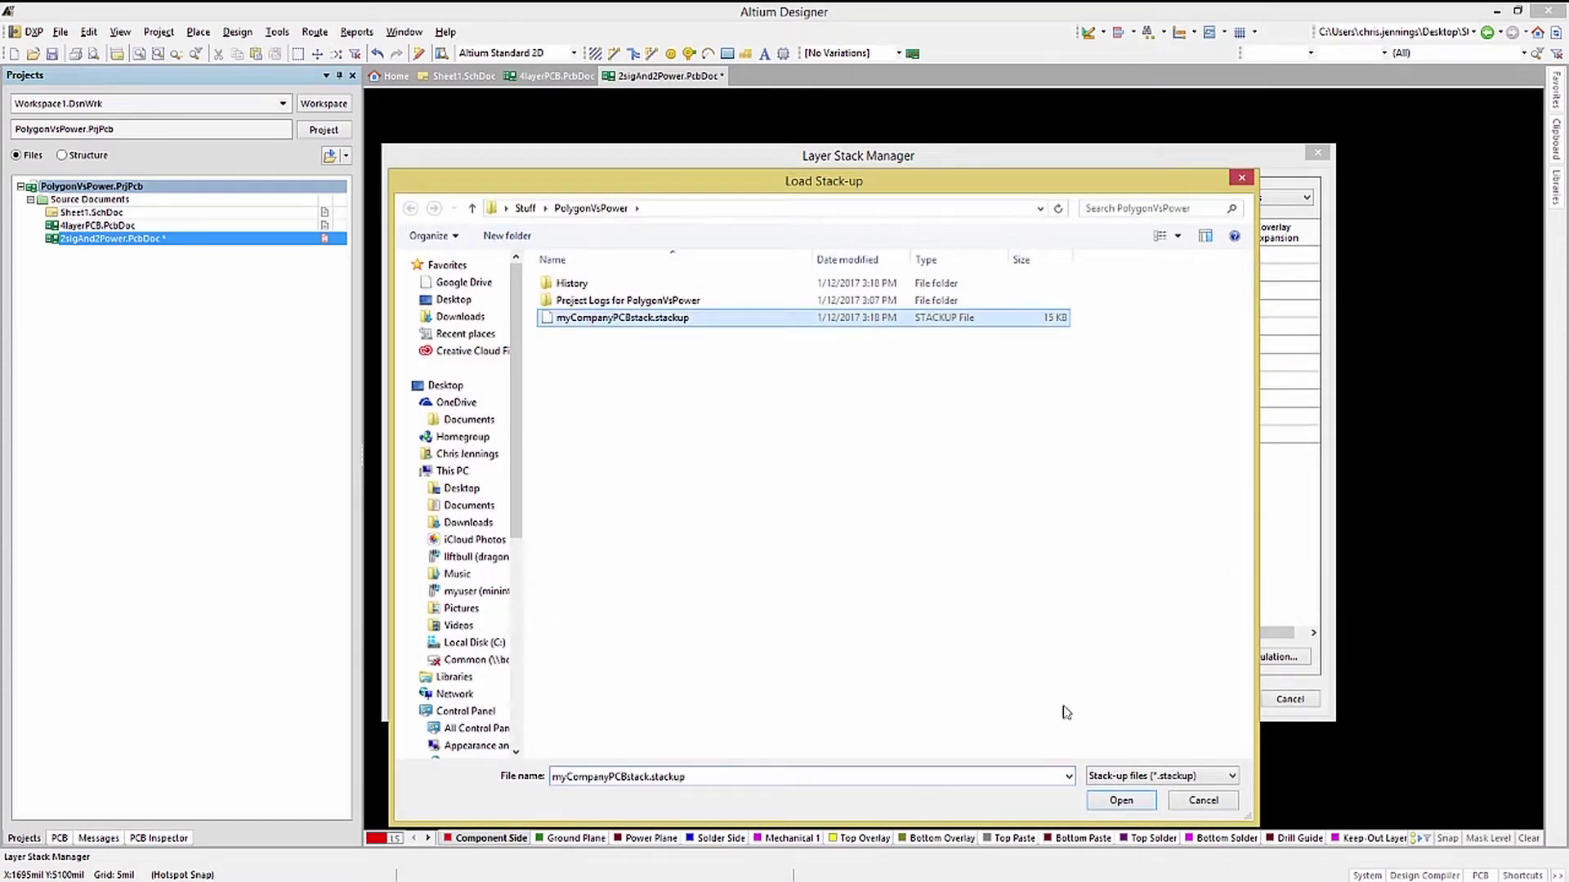
pyautogui.click(1121, 800)
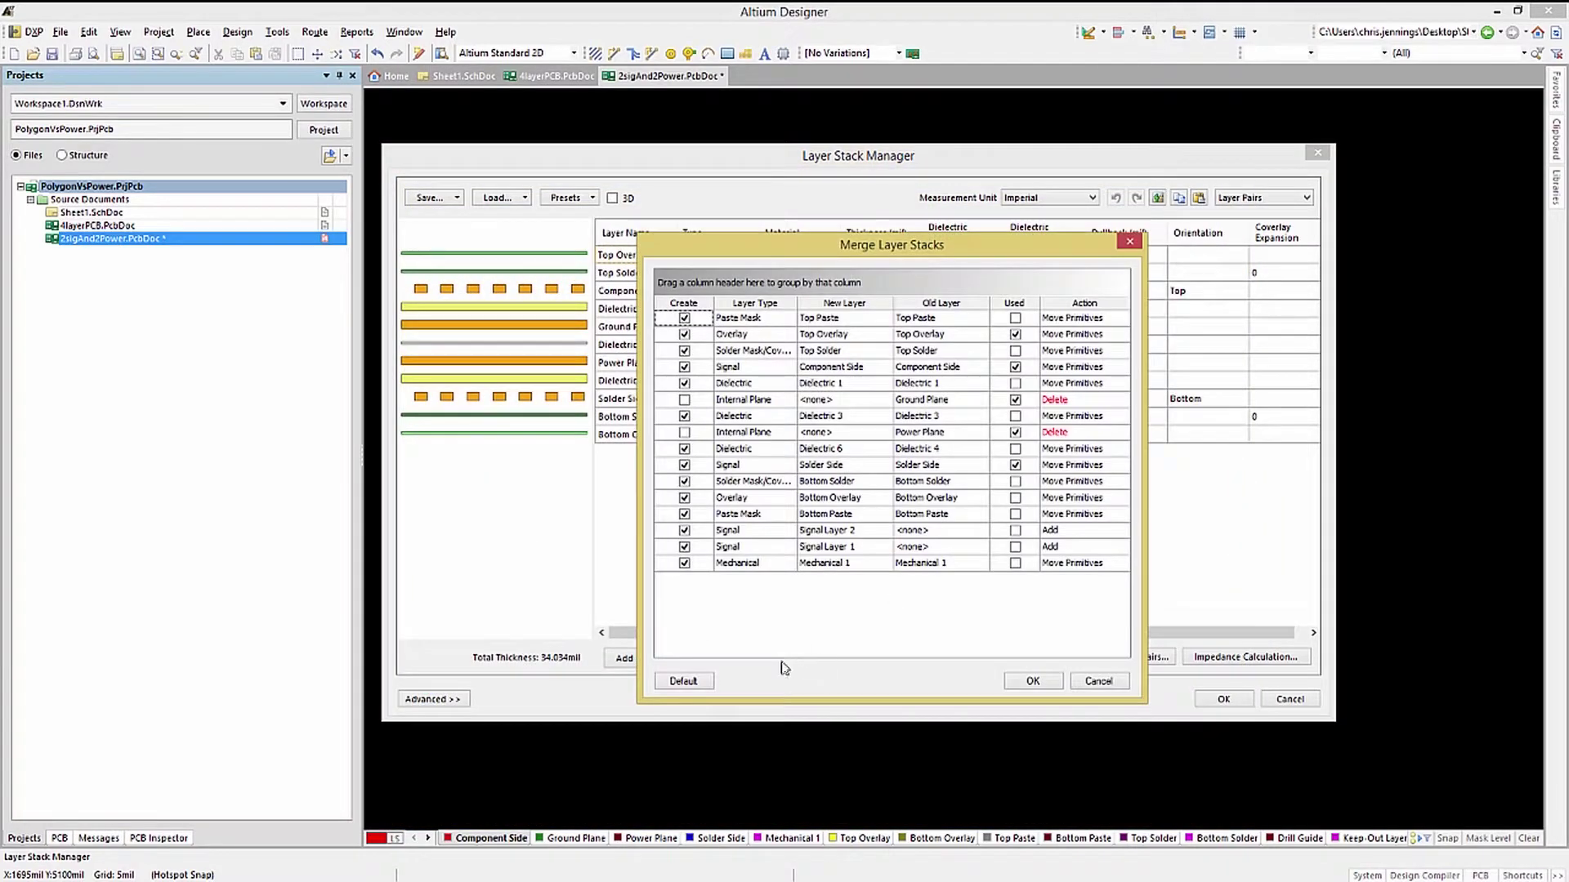
pyautogui.click(1028, 682)
pyautogui.click(786, 515)
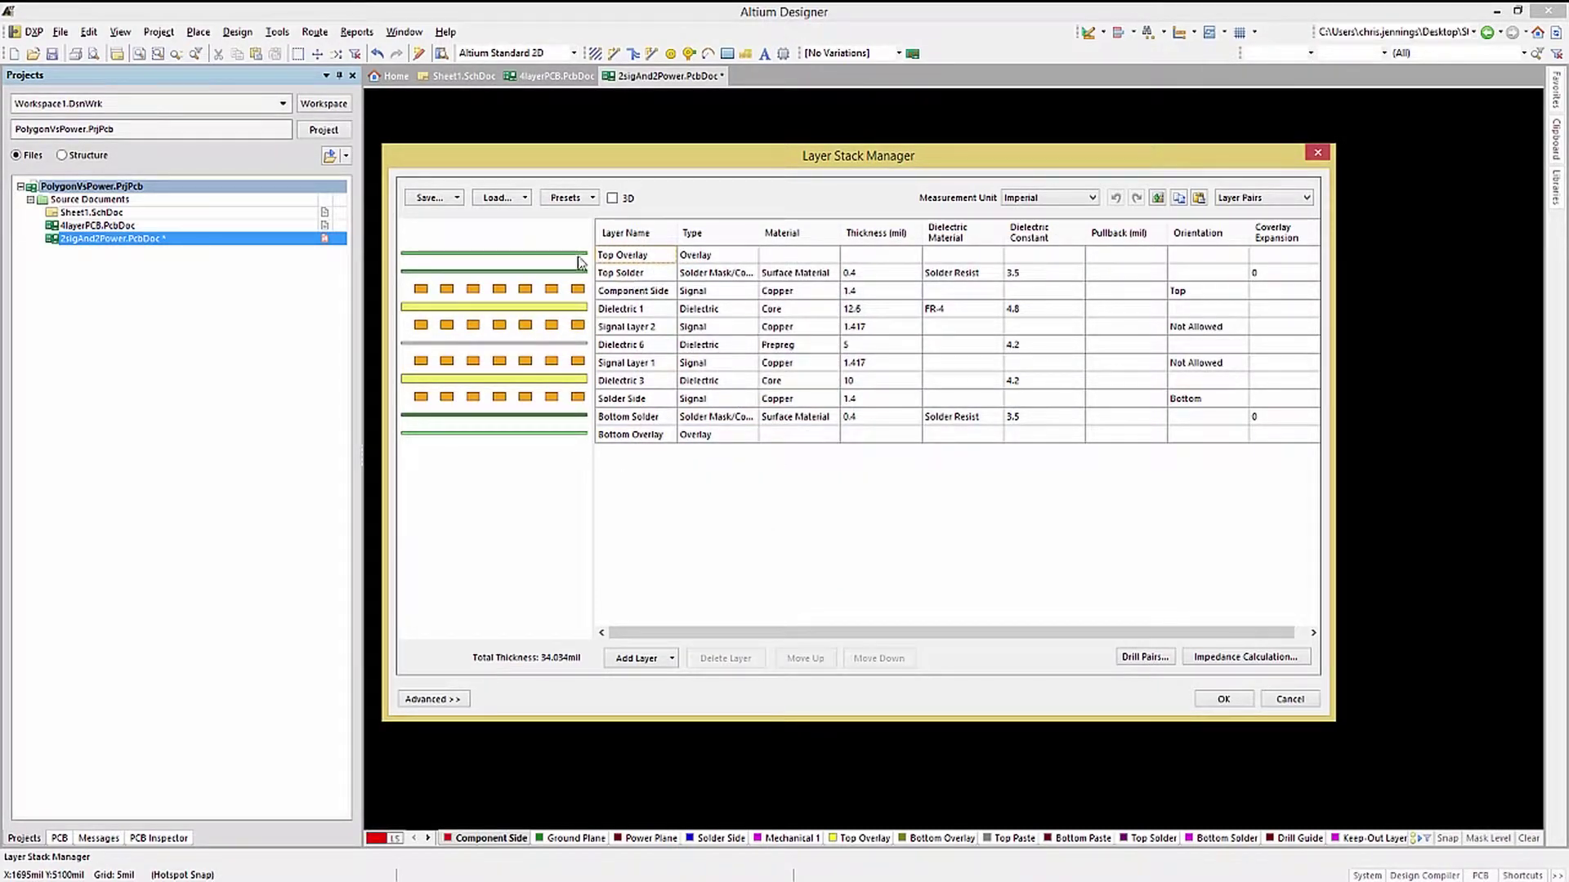
# Set Component Side thickness to 2.3 mil and Dielectric 6 material to Core.
pyautogui.click(865, 296)
pyautogui.write('2.3')
pyautogui.click(862, 312)
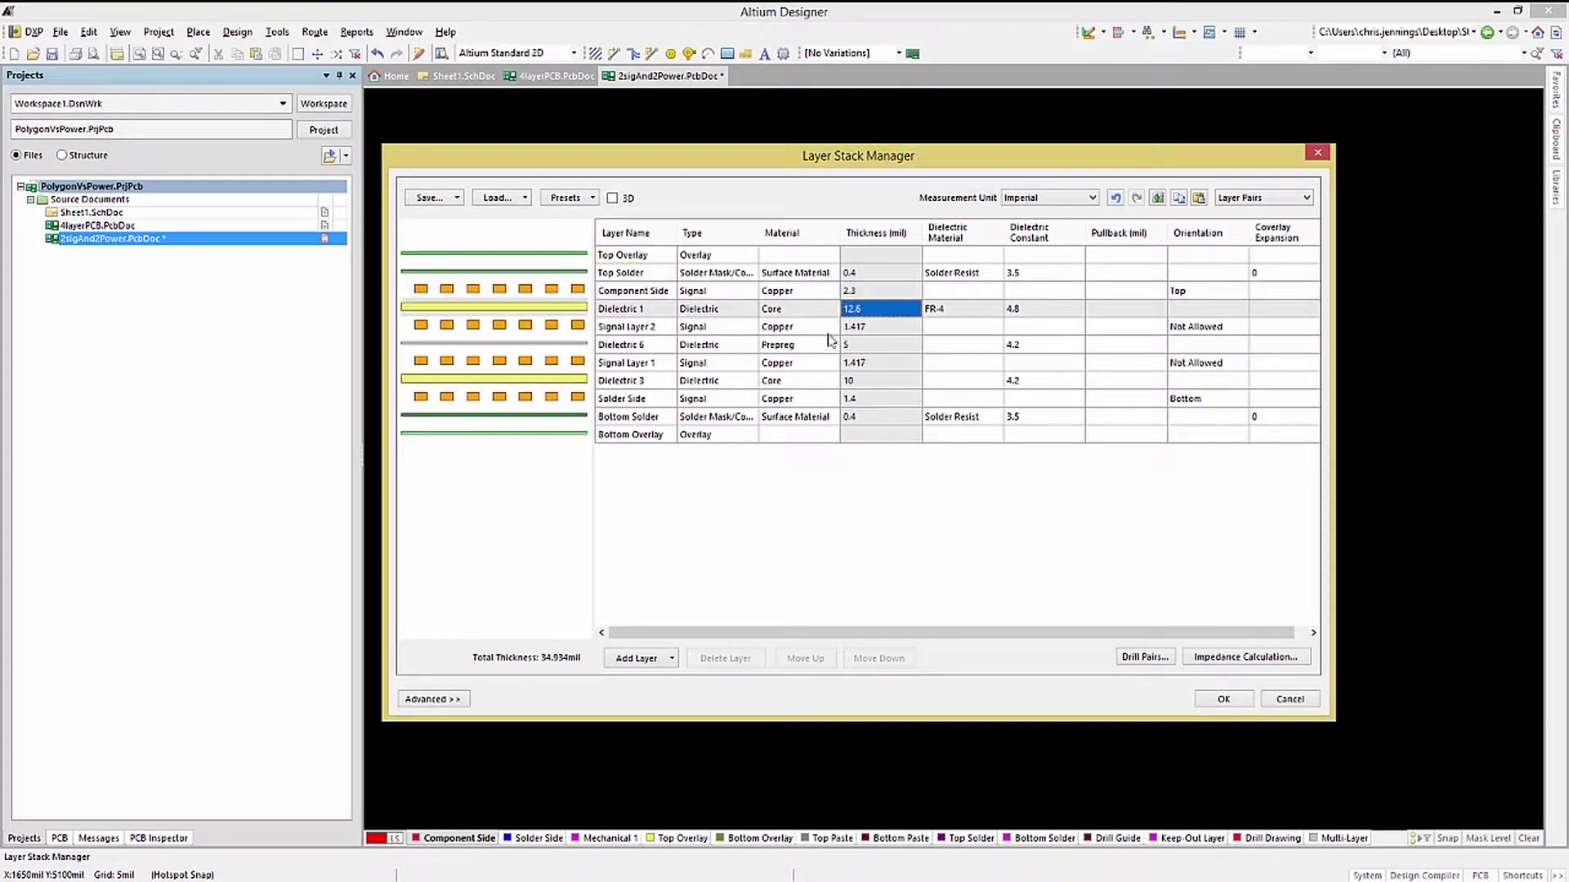
pyautogui.click(821, 349)
pyautogui.click(826, 346)
pyautogui.click(830, 346)
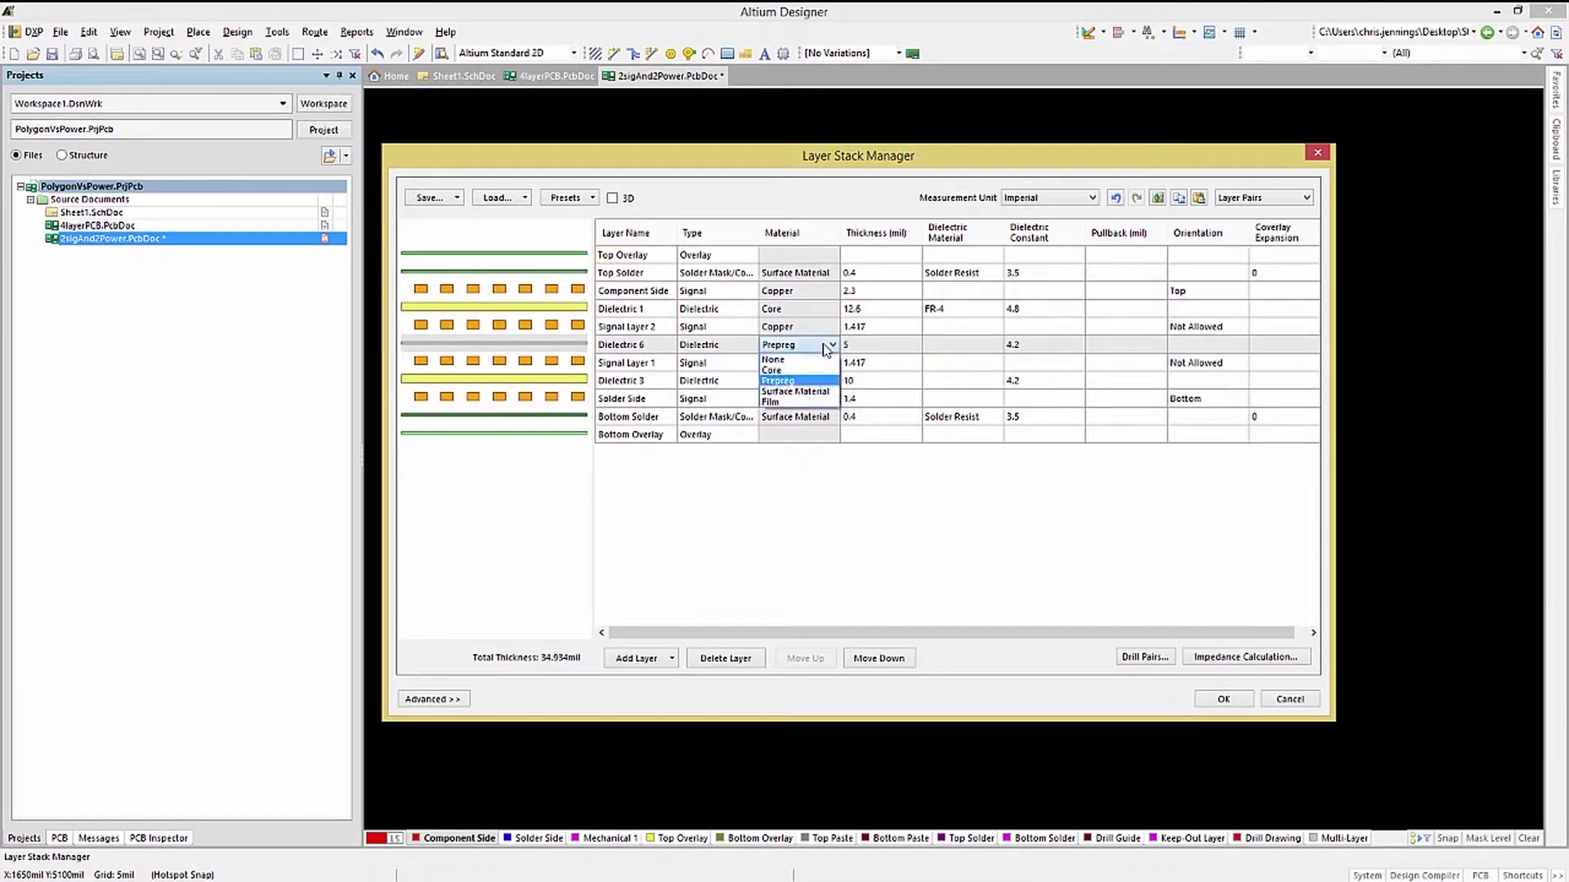
pyautogui.click(786, 371)
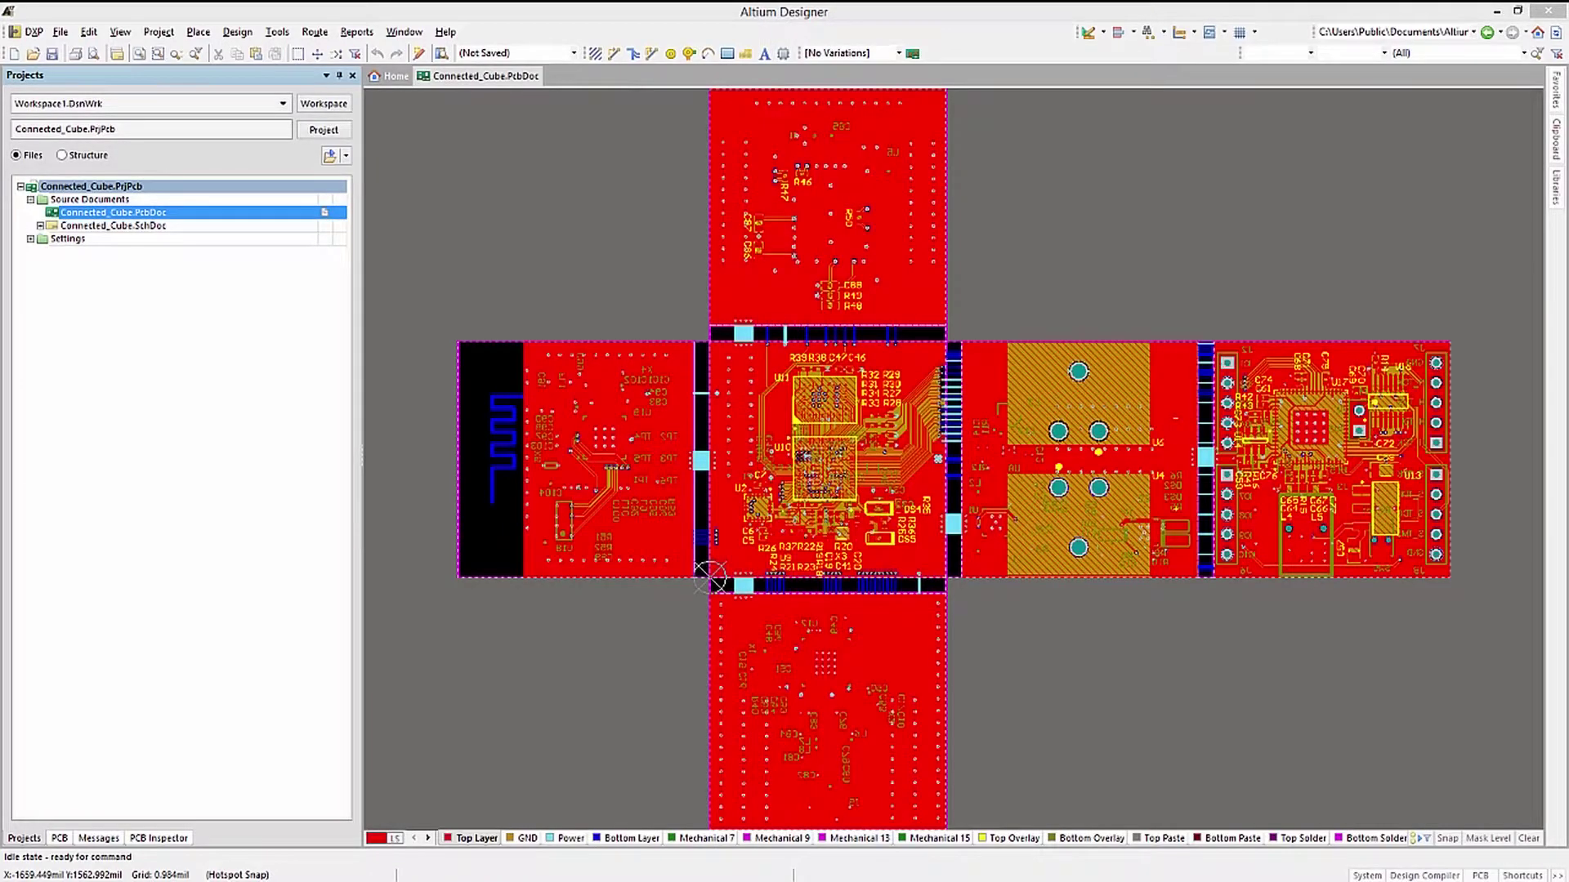
# Open the Connected_Cube Layer Stack Manager and select the Flex stack of Power, film dielectric and Bottom Layer.
pyautogui.click(237, 33)
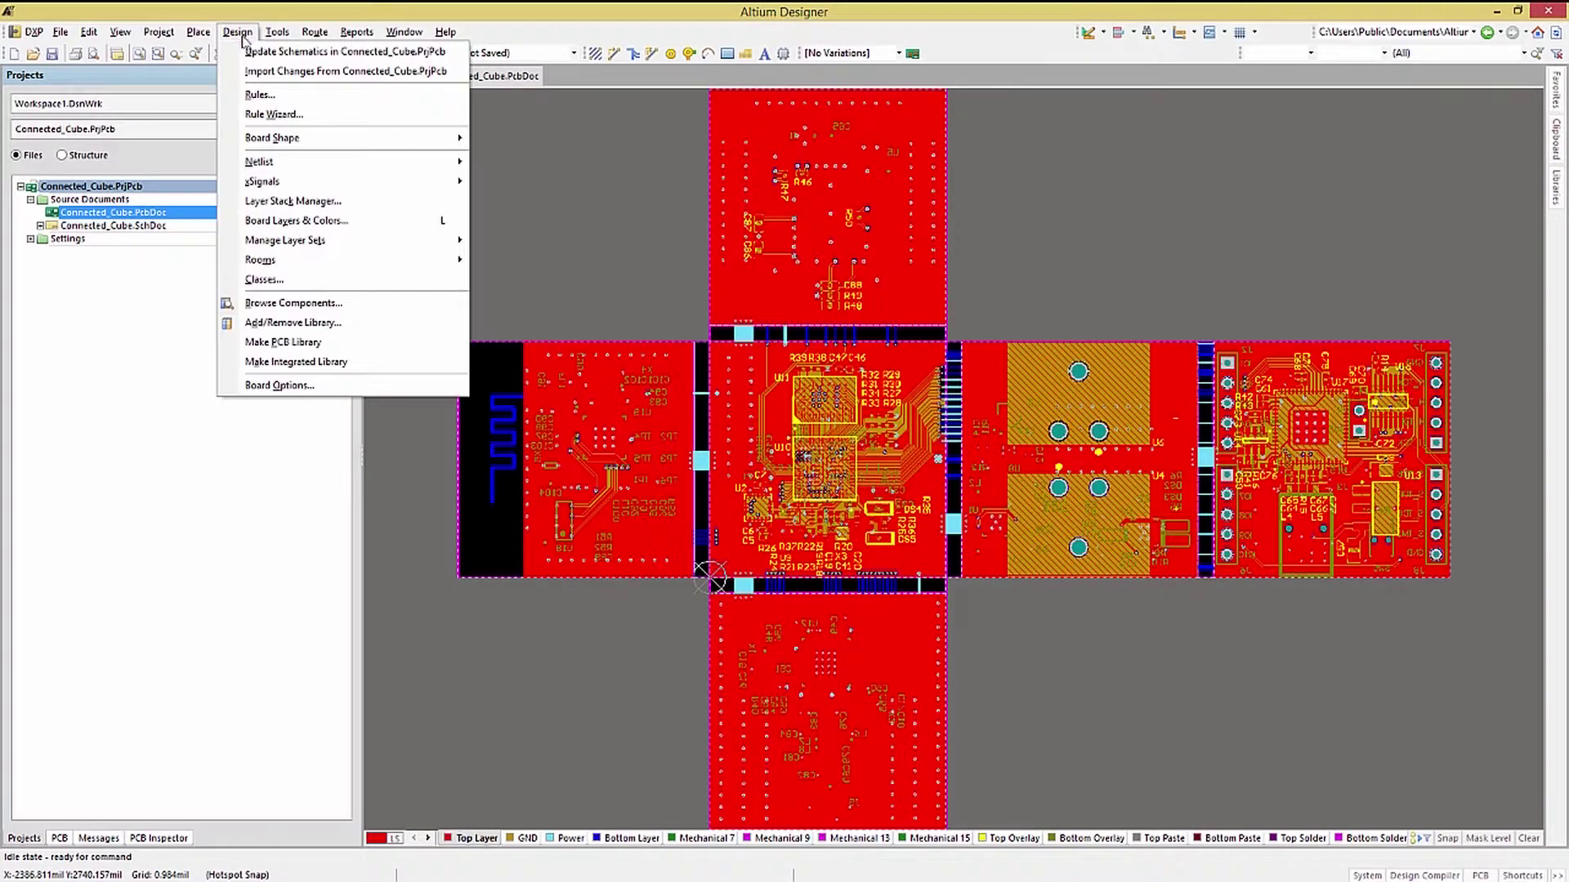
pyautogui.click(293, 201)
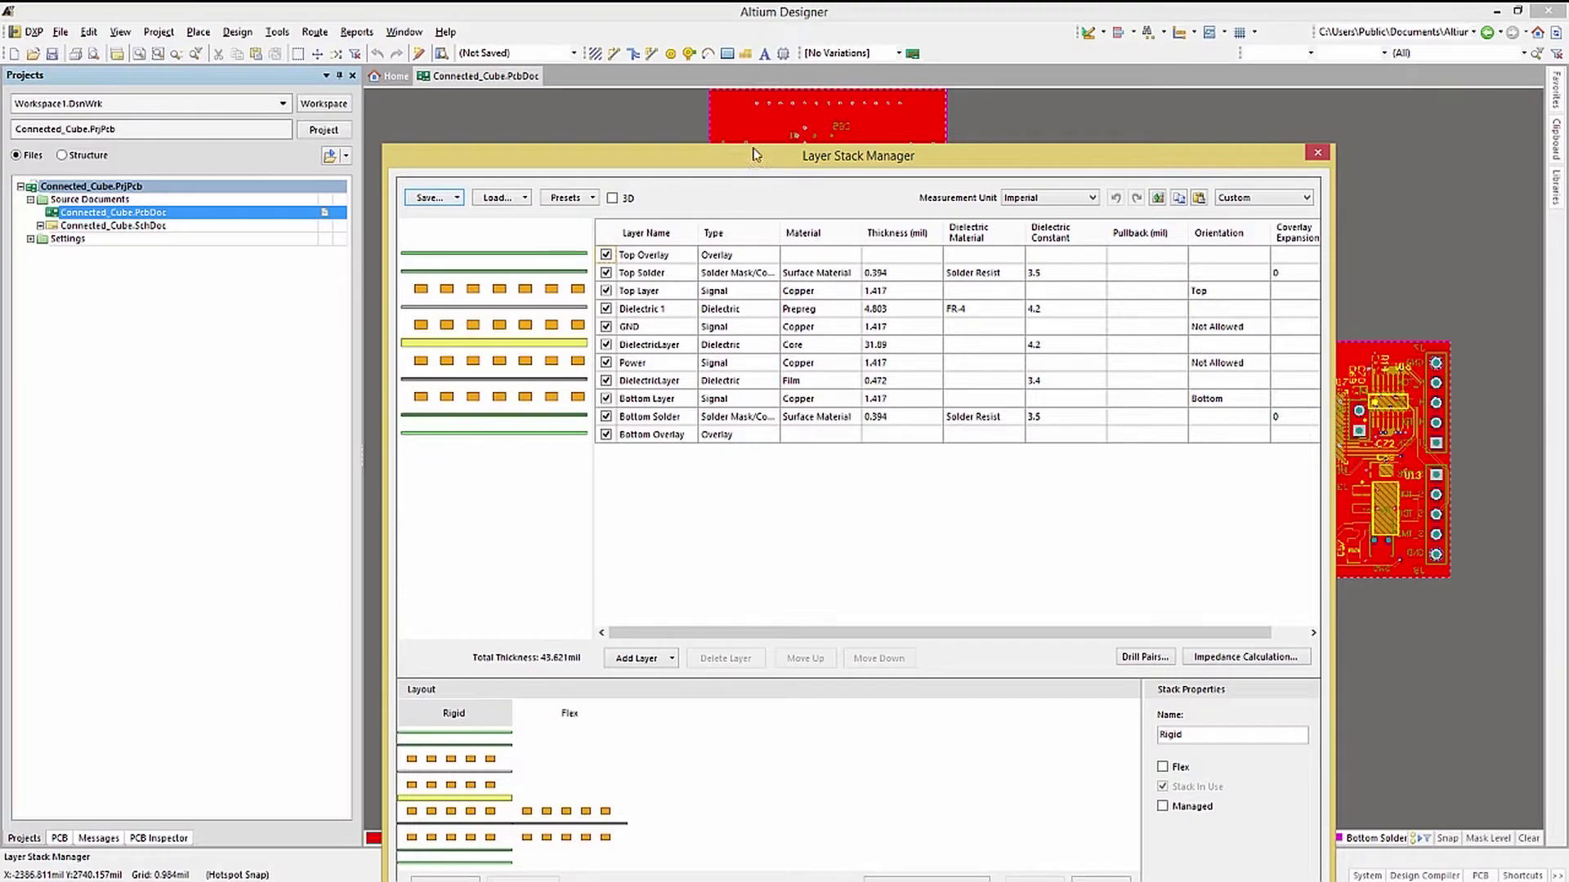
pyautogui.moveTo(755, 153); pyautogui.dragTo(753, 13)
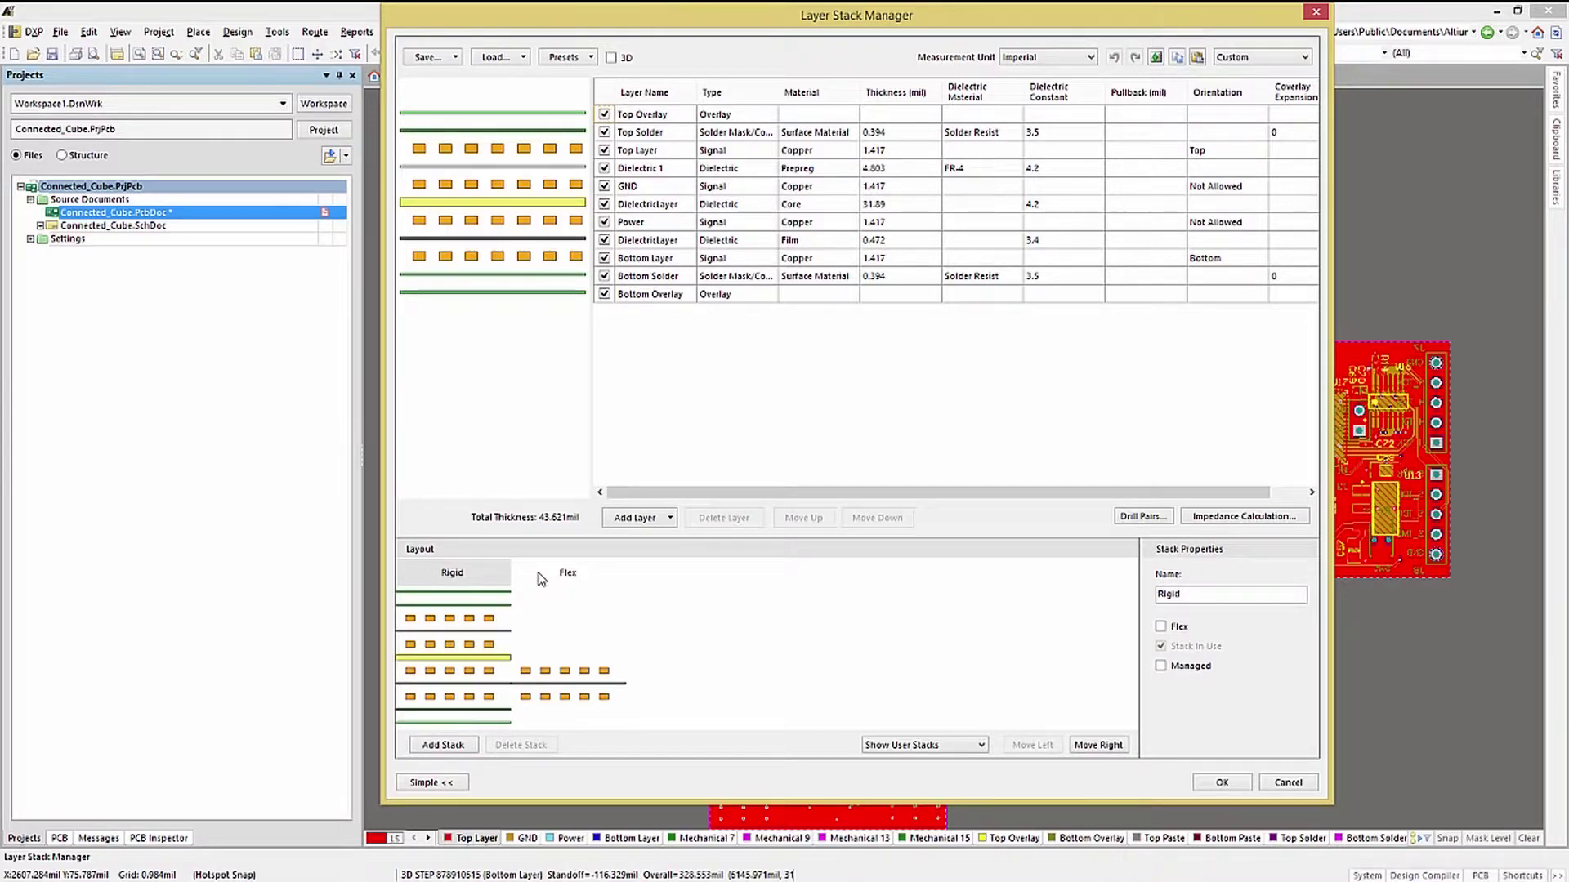
pyautogui.click(541, 578)
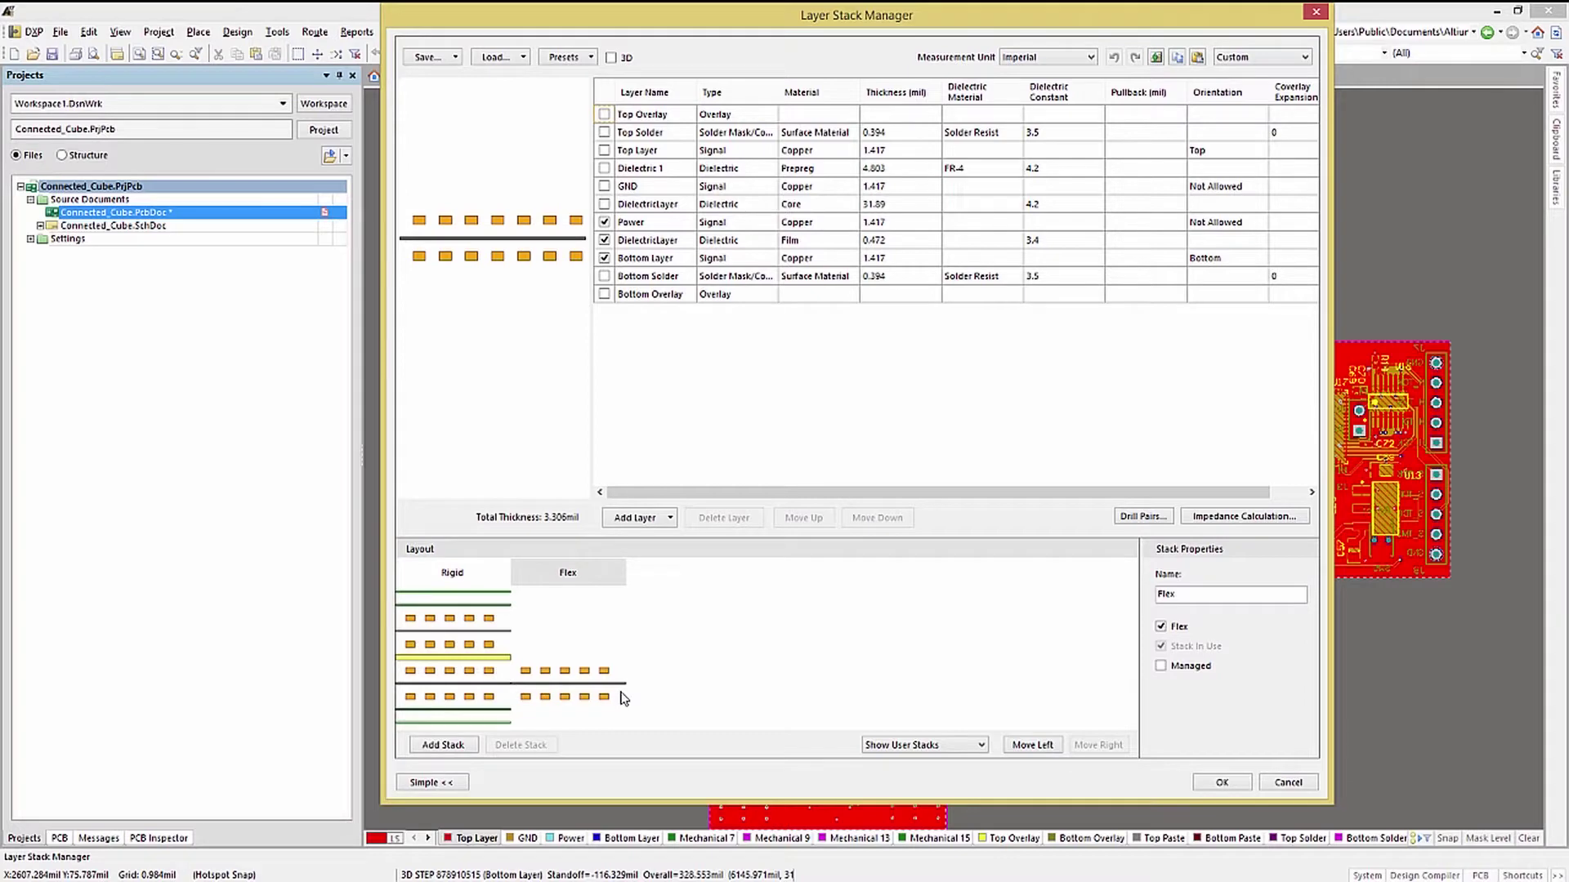
# Accept the stack settings, show the board in 3D, and list its Flex and Rigid stack regions.
pyautogui.click(1221, 783)
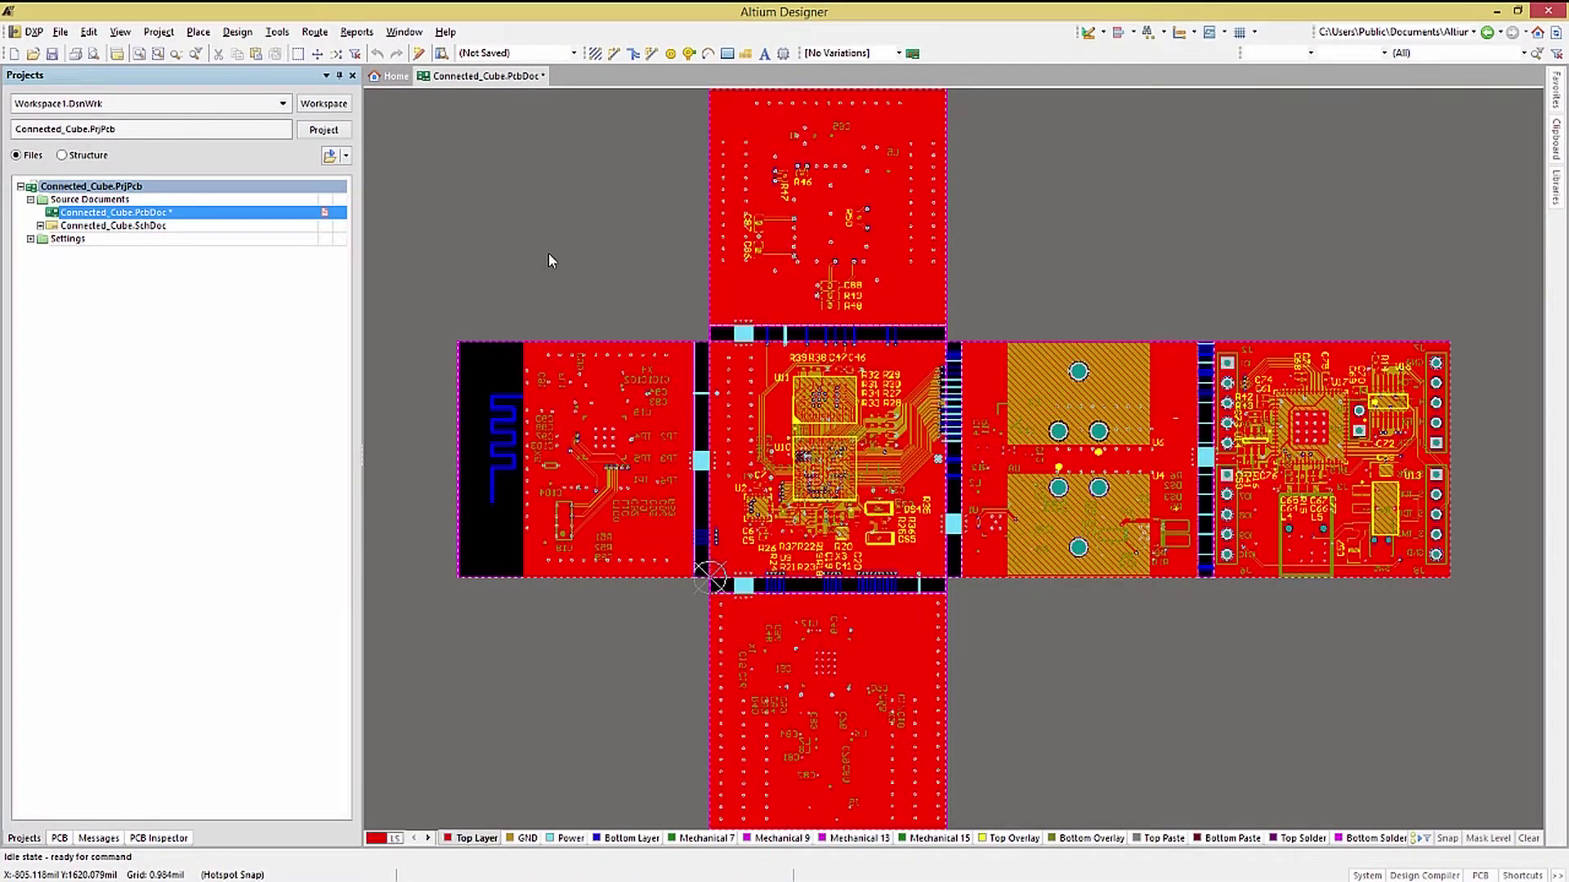
pyautogui.press('3')
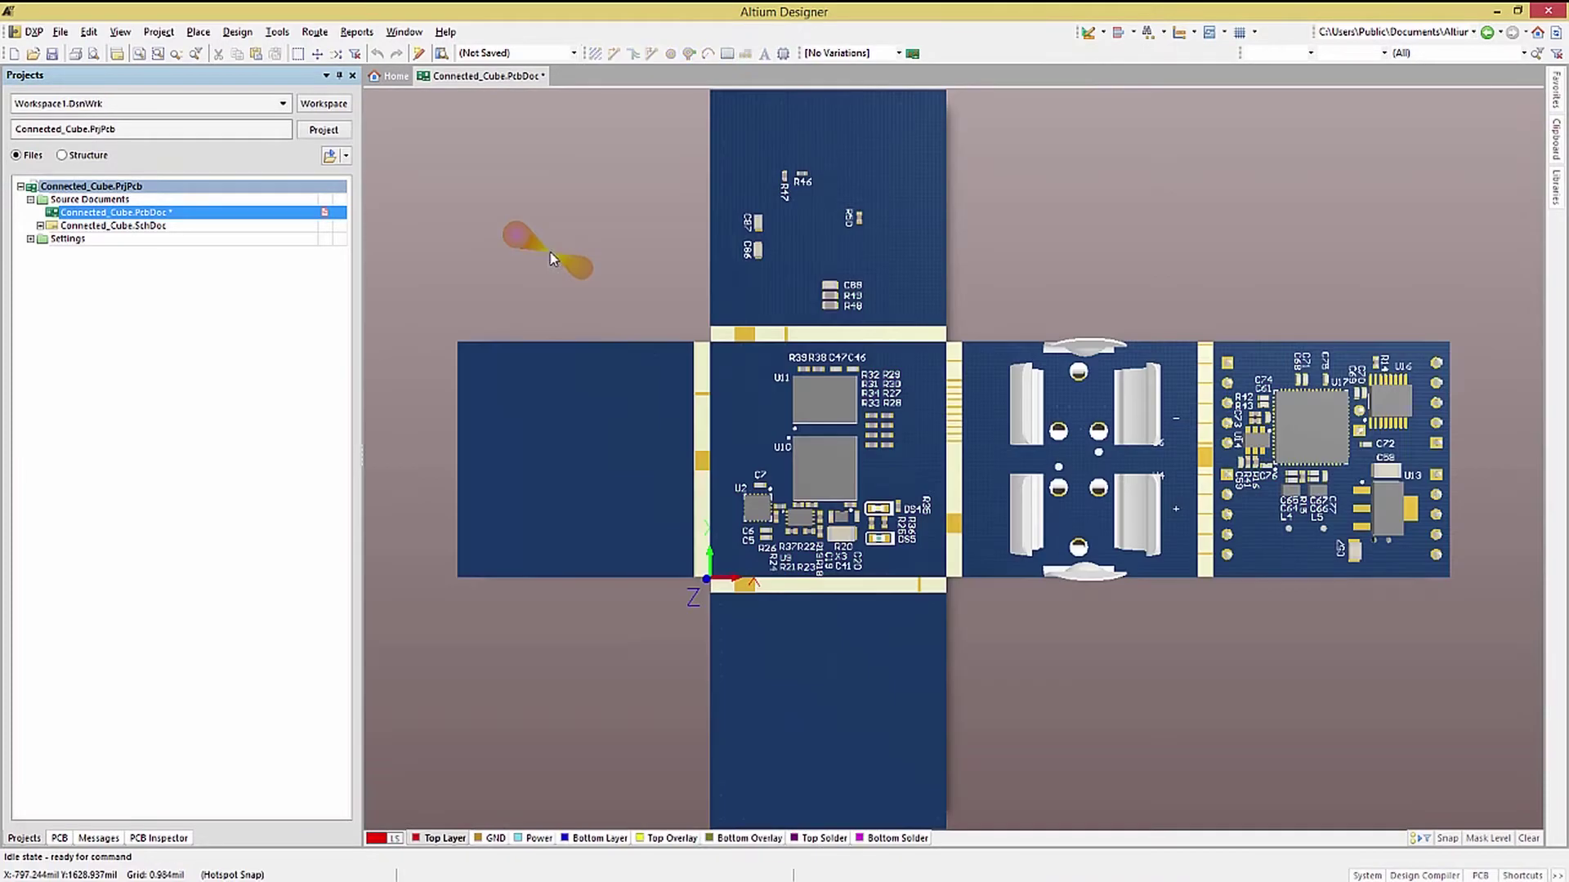
pyautogui.click(60, 839)
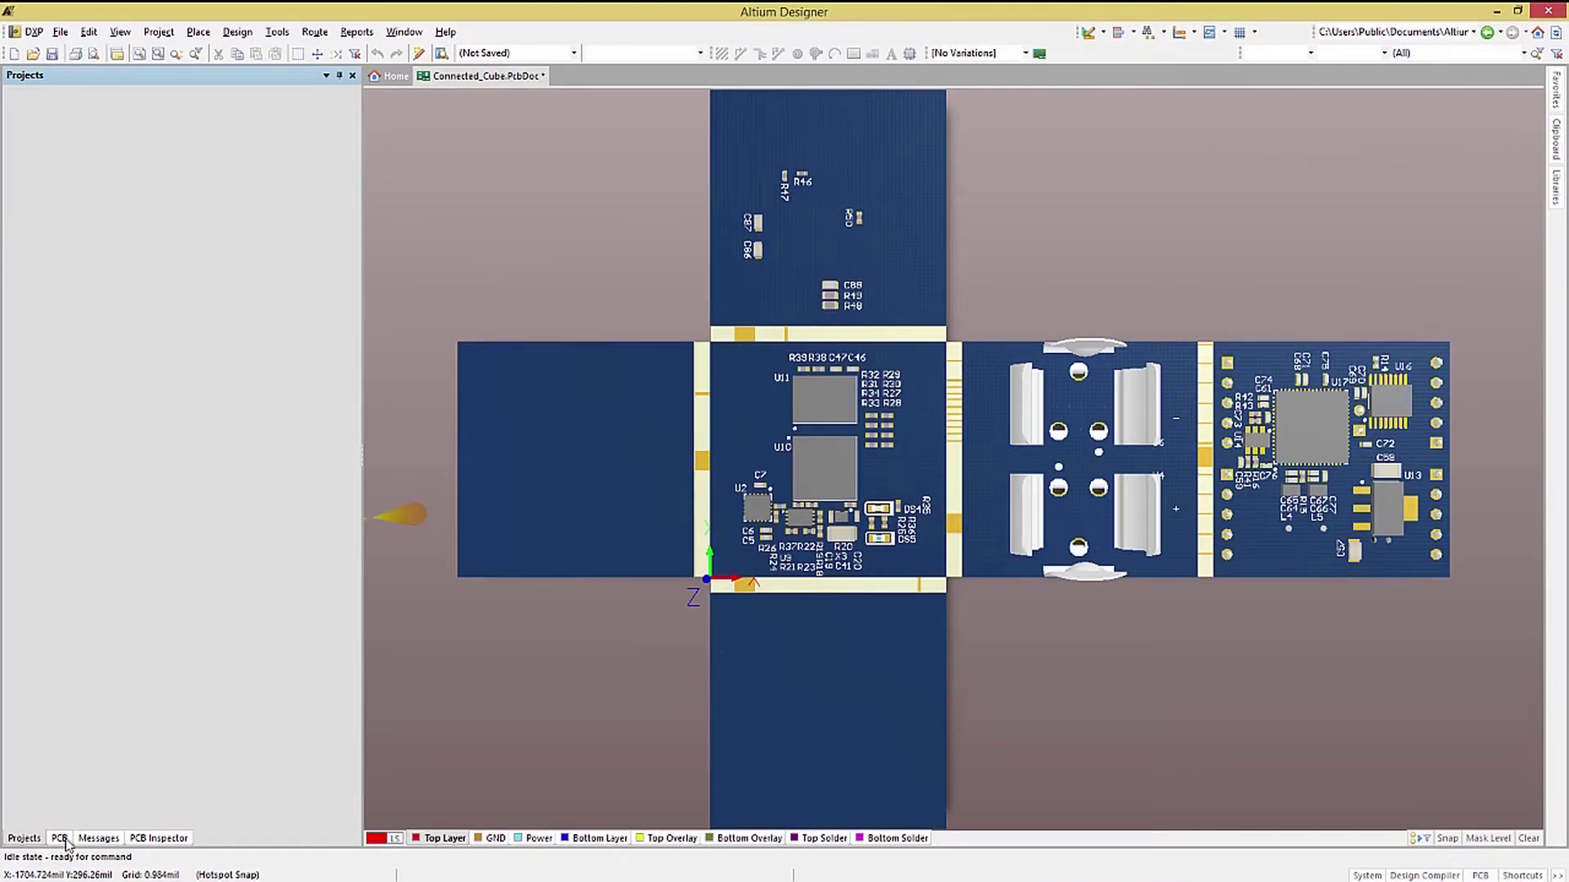
pyautogui.click(128, 97)
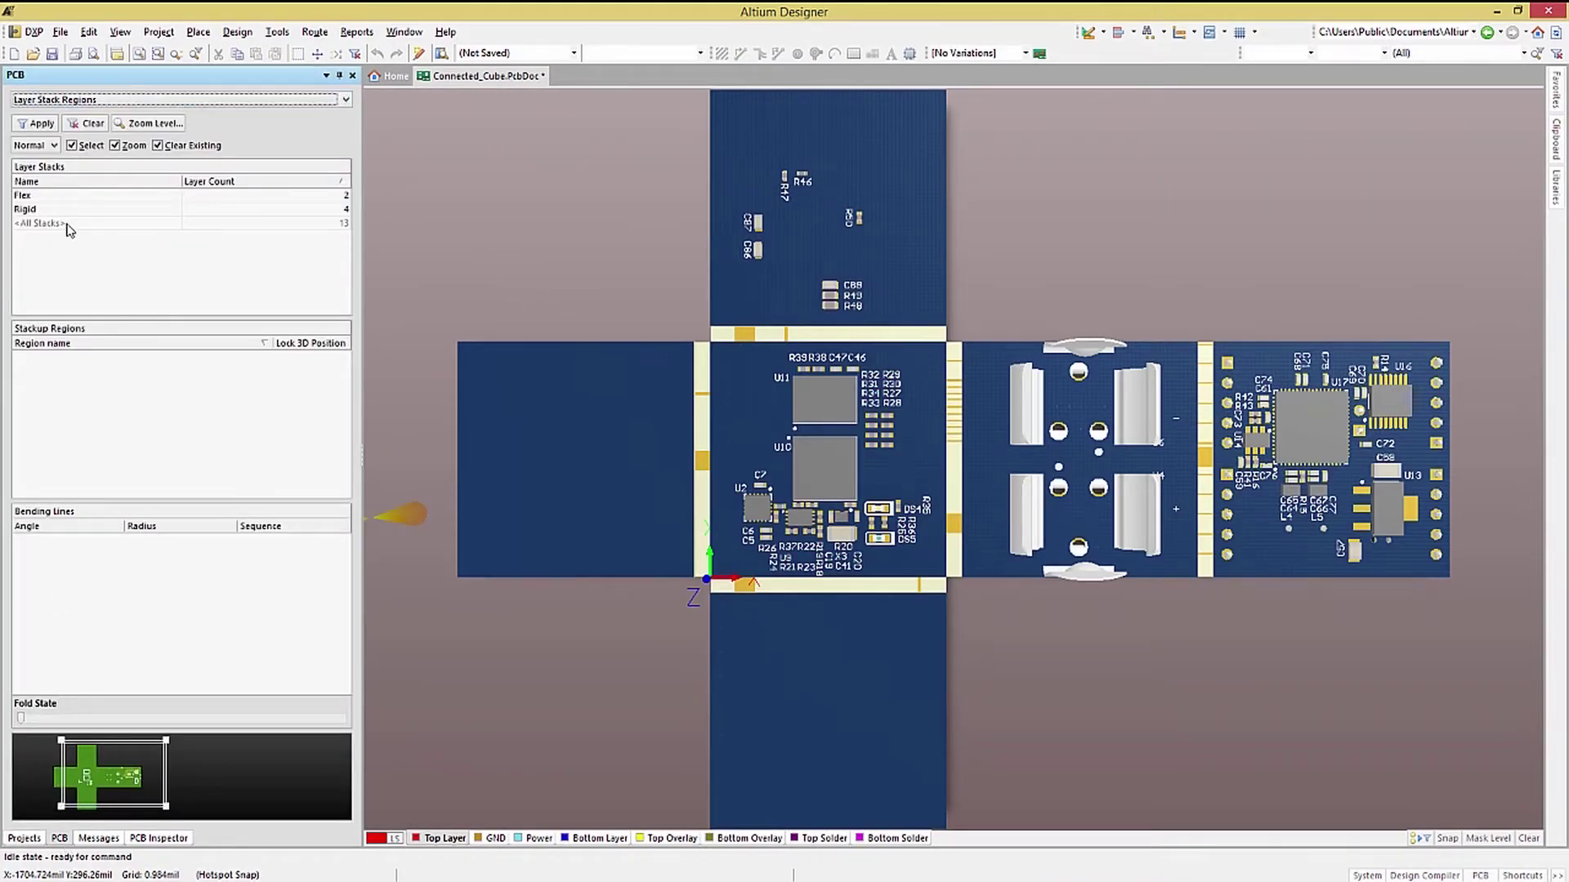
pyautogui.click(21, 719)
pyautogui.moveTo(20, 727)
pyautogui.mouseDown()
pyautogui.moveTo(358, 722)
pyautogui.moveTo(23, 713)
pyautogui.mouseUp()
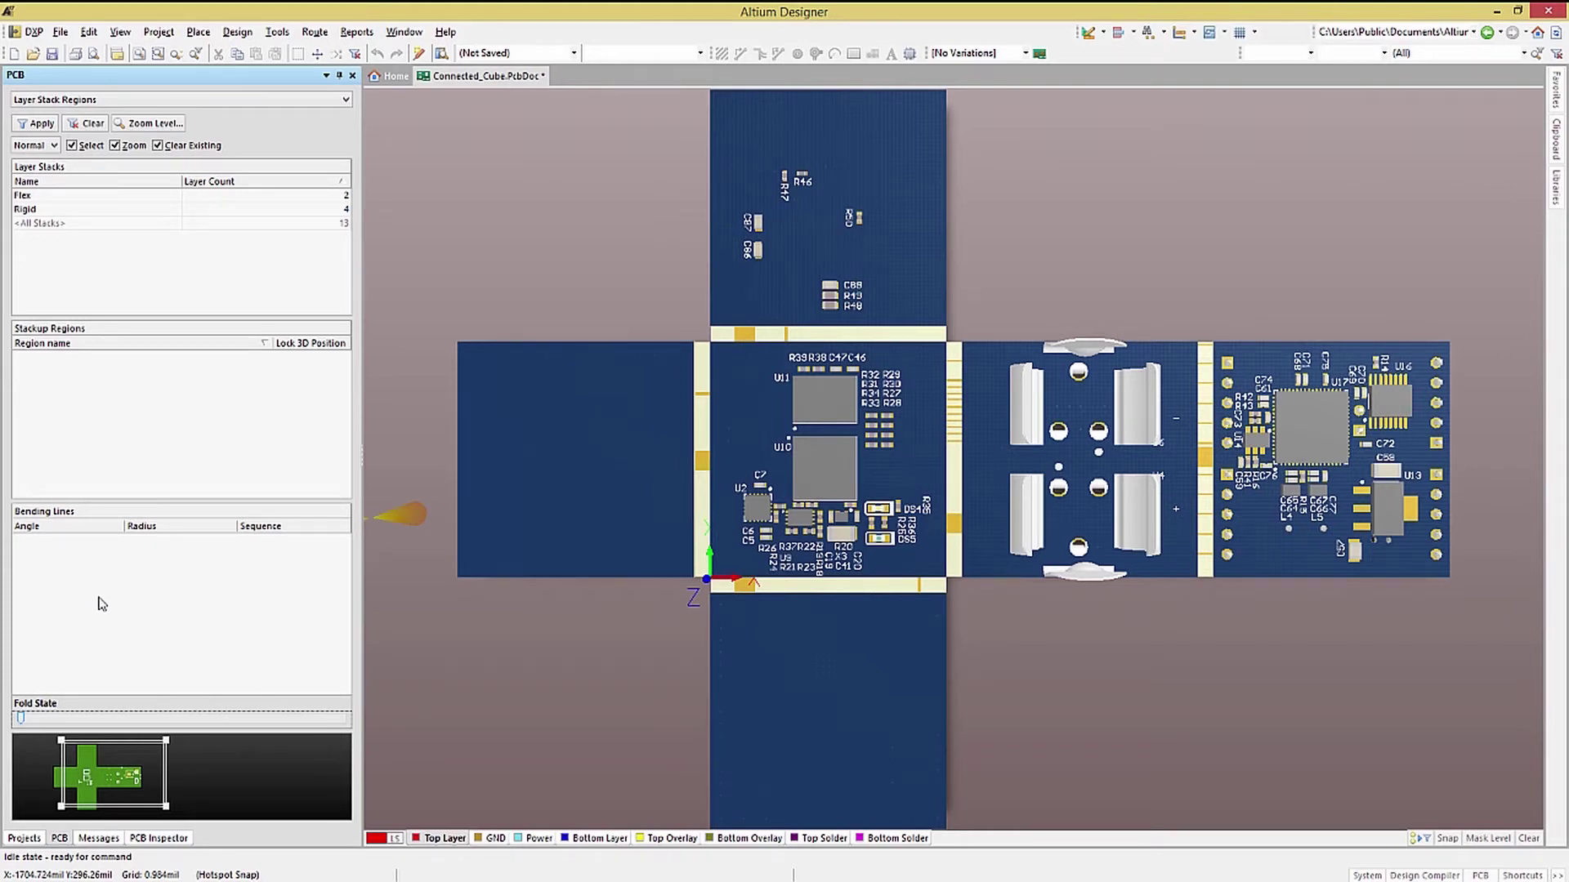
# Start a STEP 3D export of the board, proposing Connected_Cube.step in the Connected Cube folder.
pyautogui.click(61, 33)
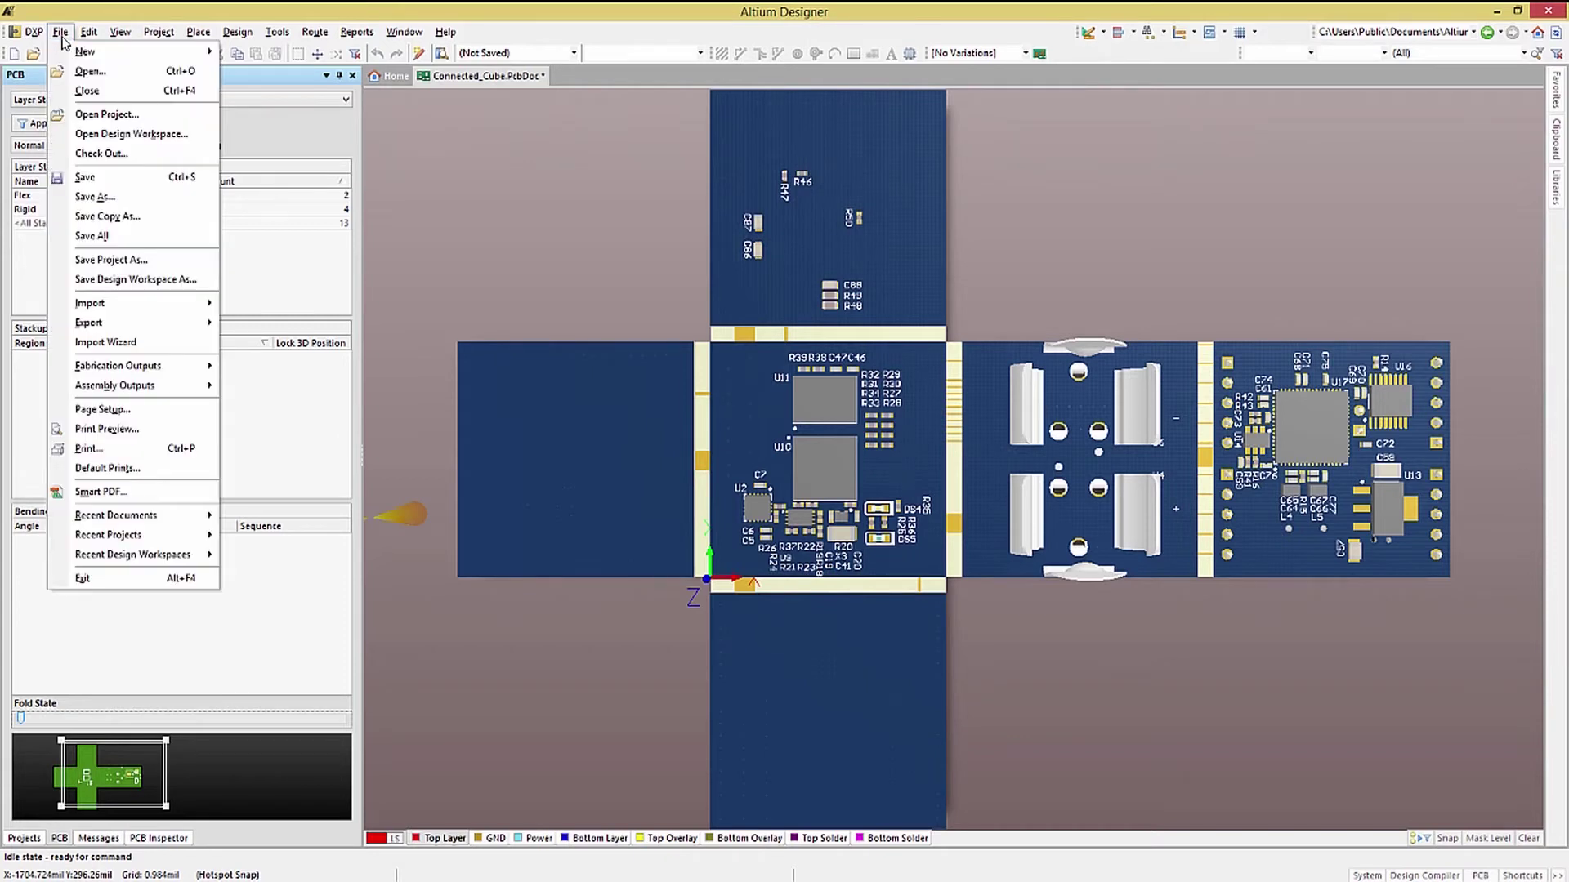
pyautogui.moveTo(122, 322)
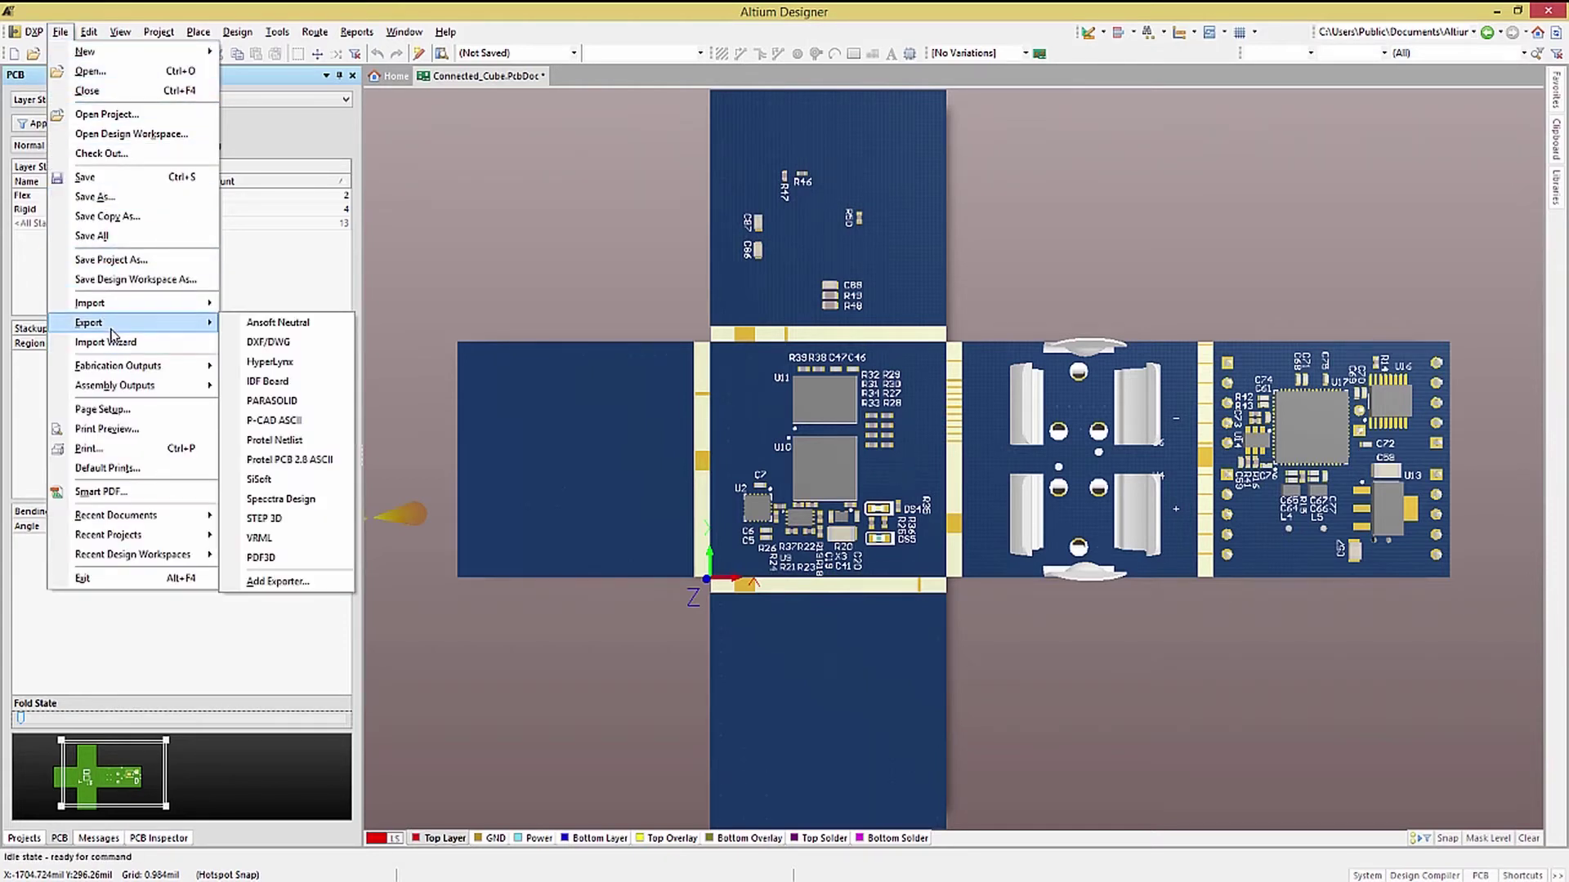
pyautogui.click(281, 522)
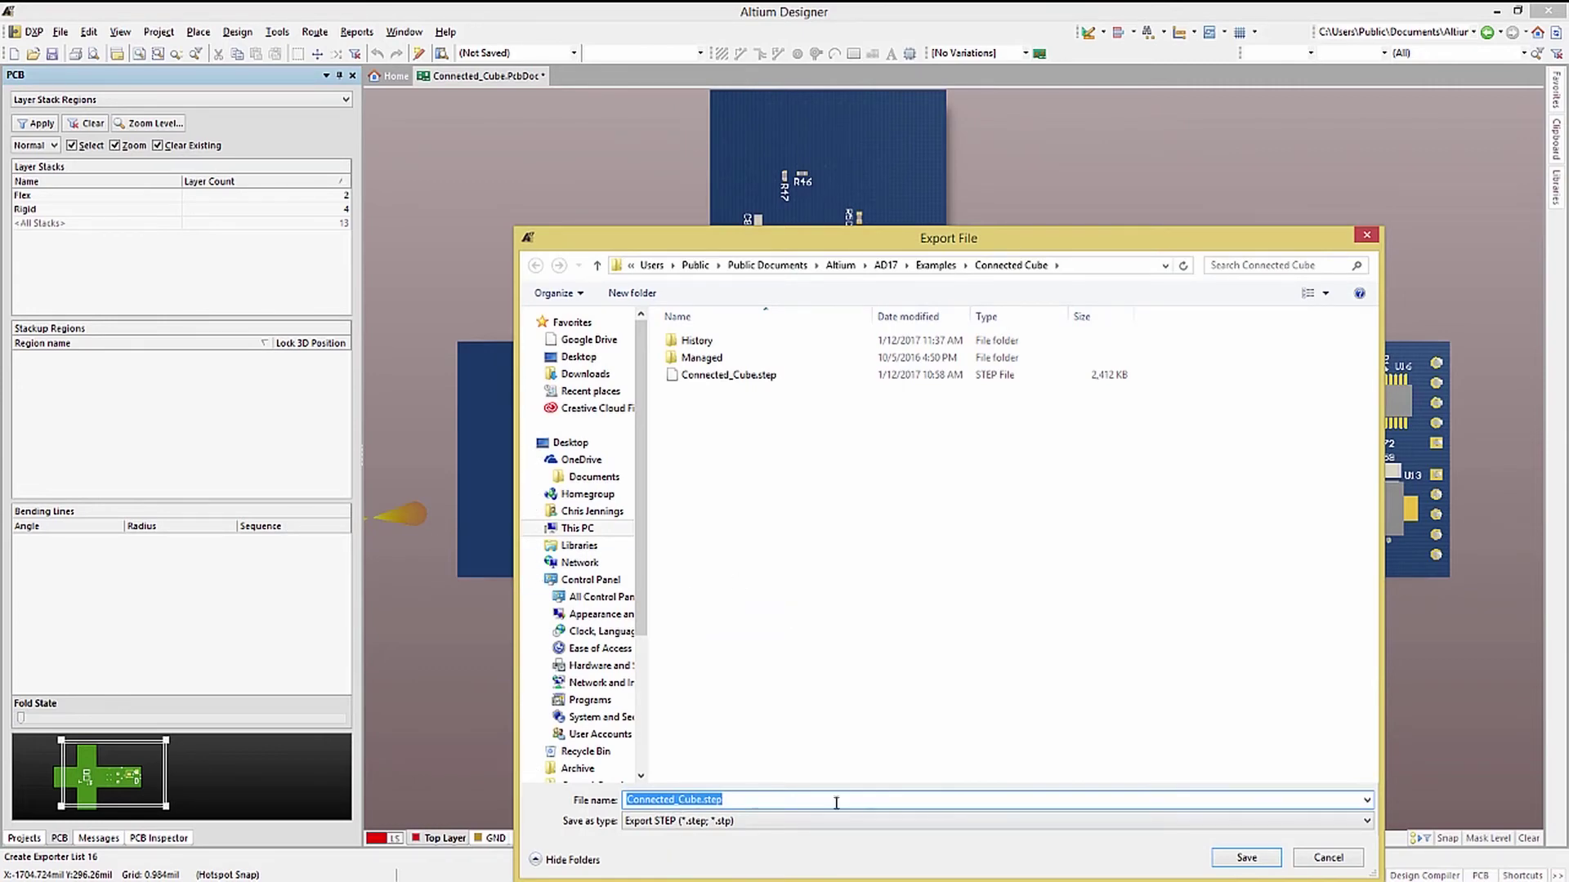
# Overwrite Connected_Cube.step with a folded-board STEP export at 89% fold rate.
pyautogui.click(1226, 857)
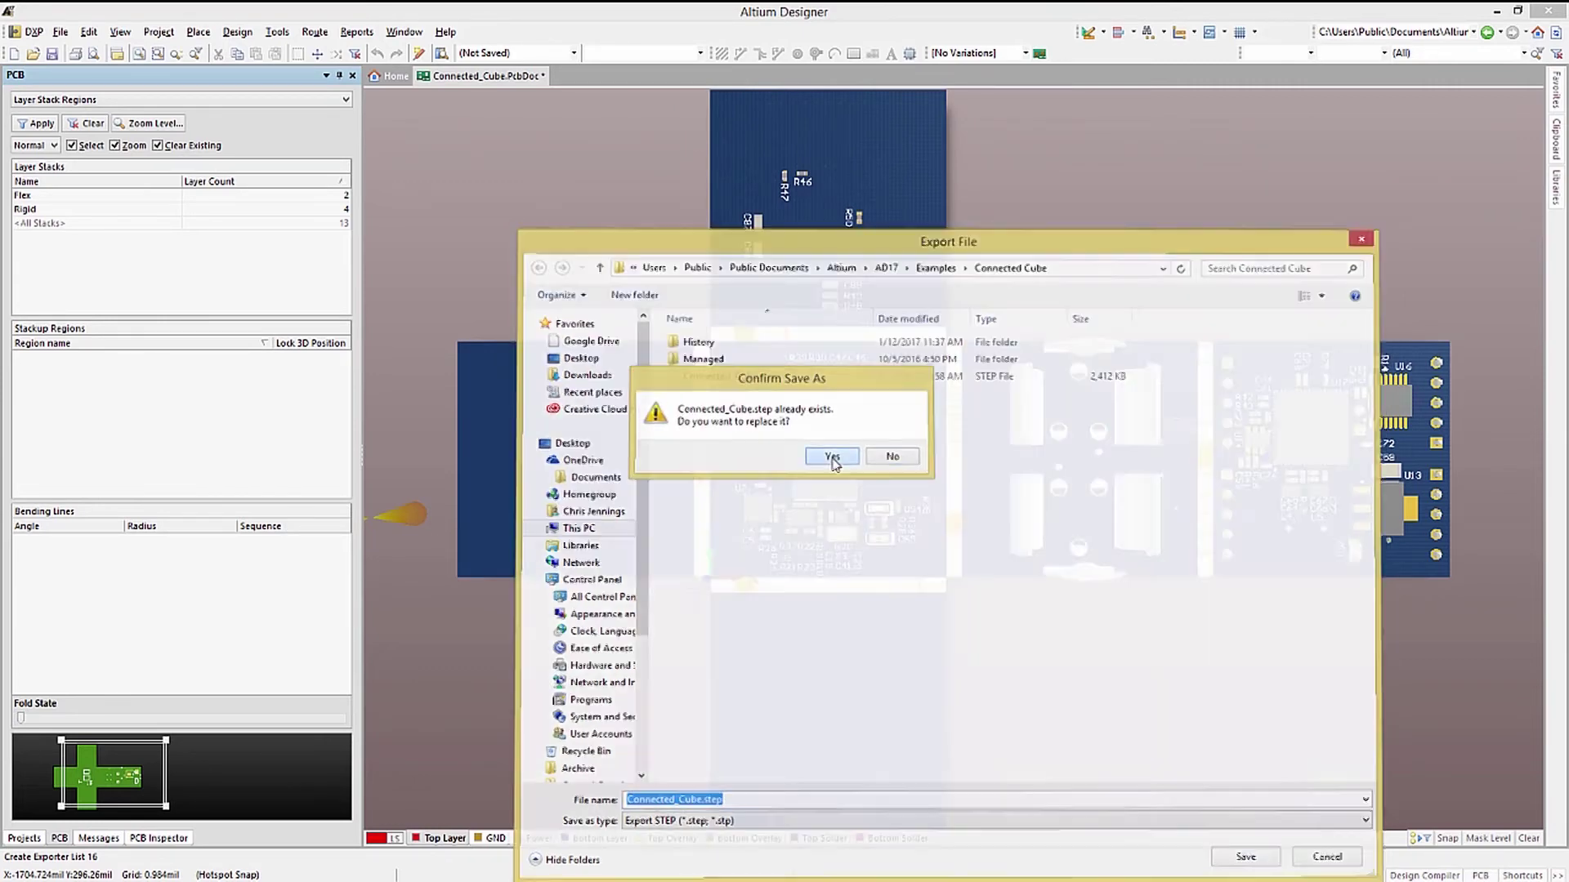
pyautogui.click(832, 457)
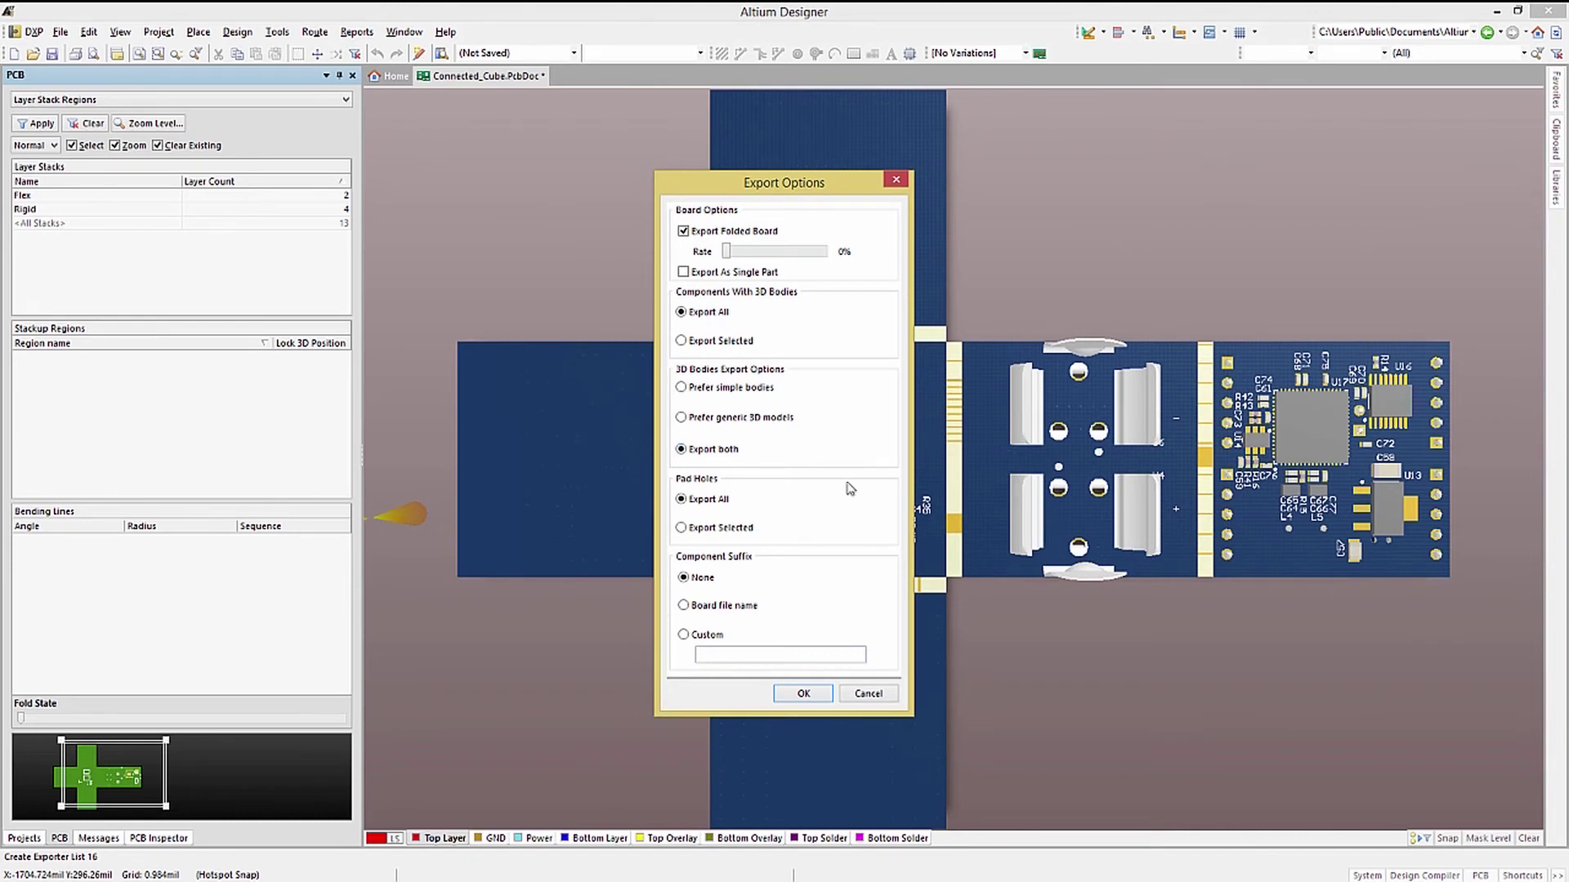
pyautogui.moveTo(726, 251)
pyautogui.mouseDown()
pyautogui.moveTo(820, 254)
pyautogui.moveTo(713, 254)
pyautogui.mouseUp()
pyautogui.click(803, 693)
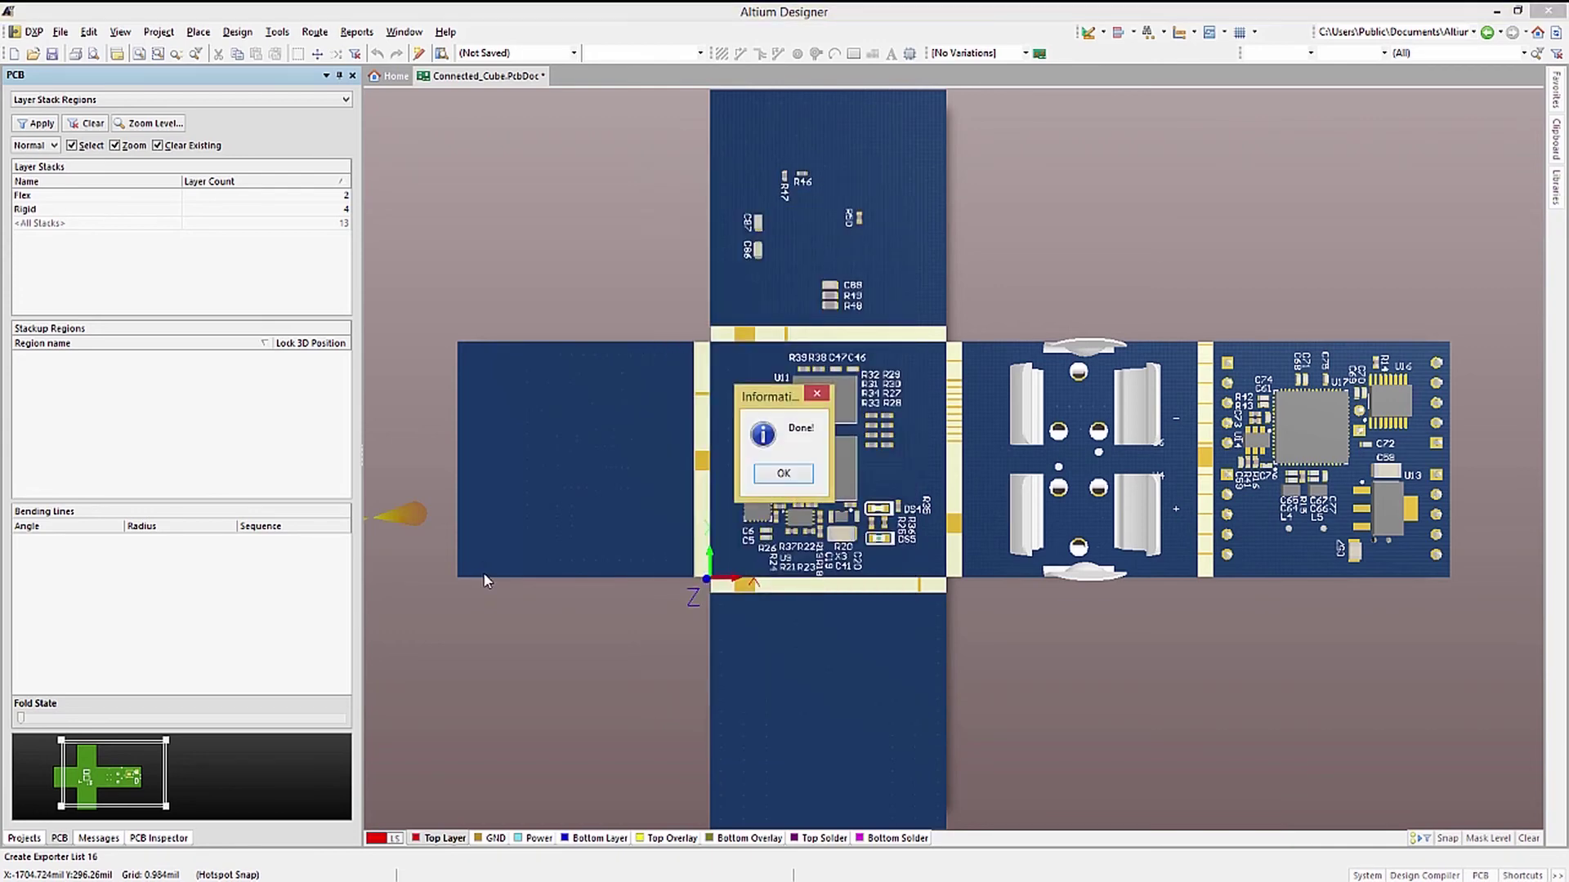